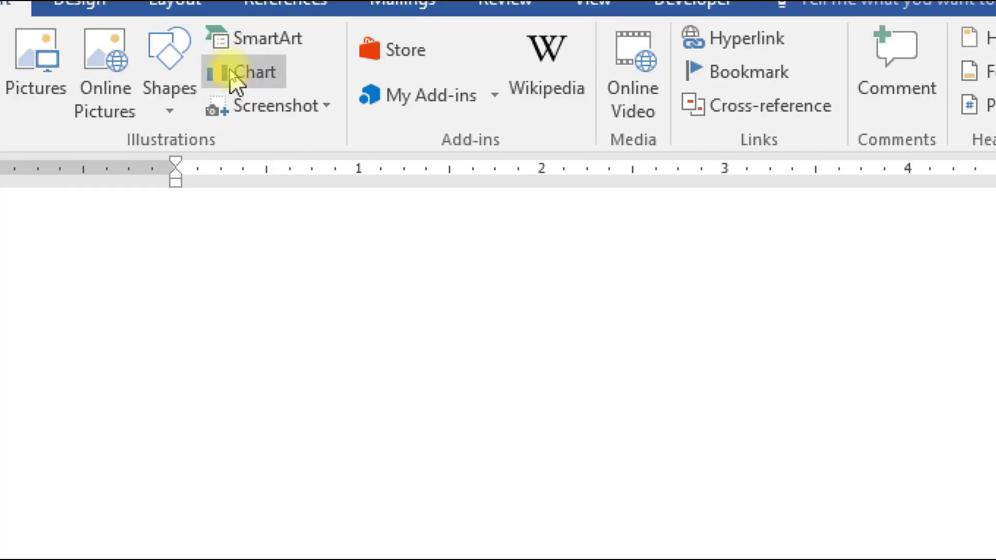
Insert a Clustered Column chart into the blank document and dismiss the product activation notice
click(229, 68)
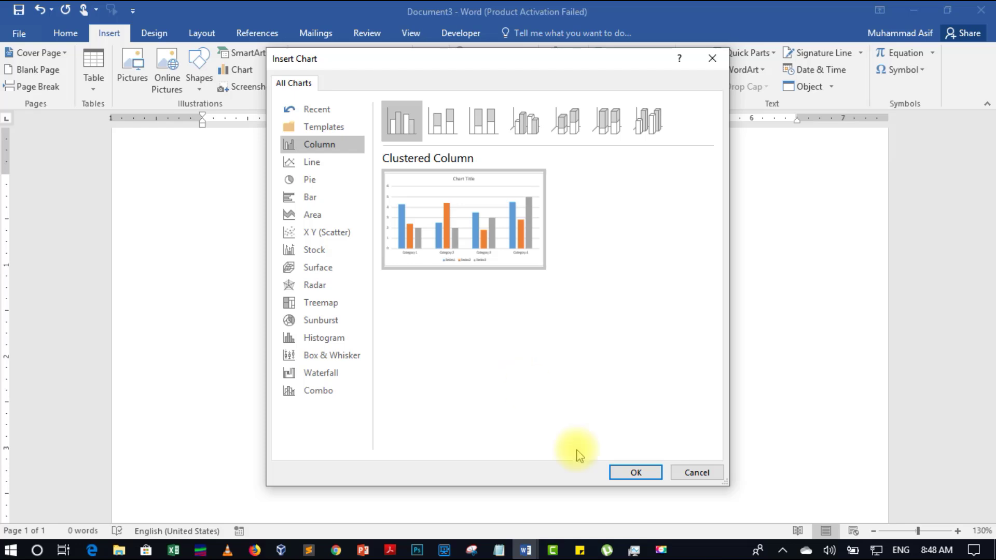
click(622, 472)
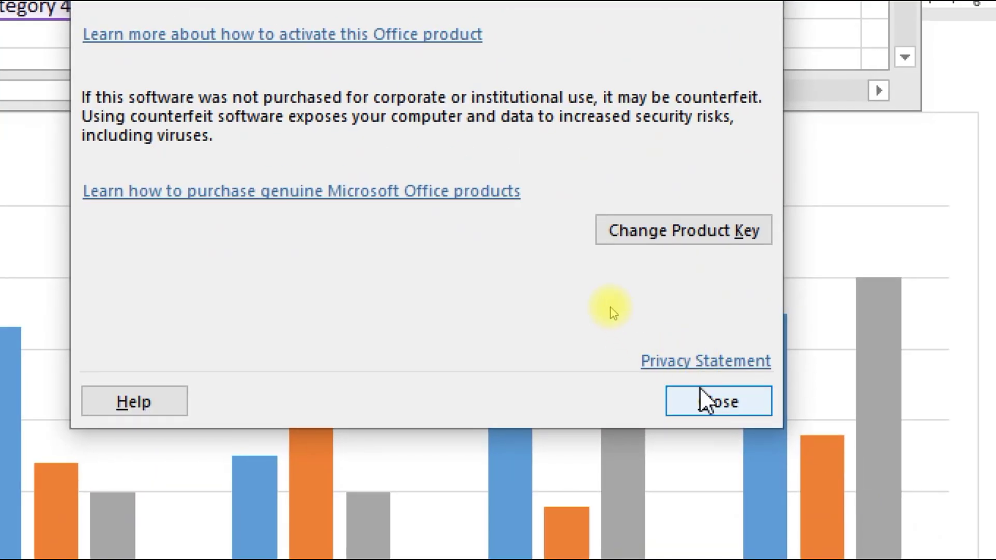
click(700, 400)
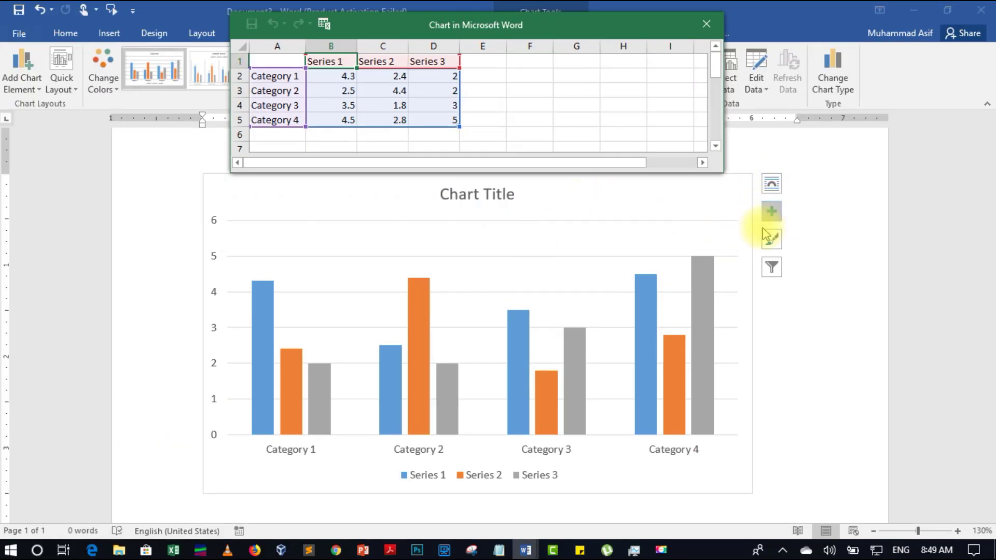
click(768, 210)
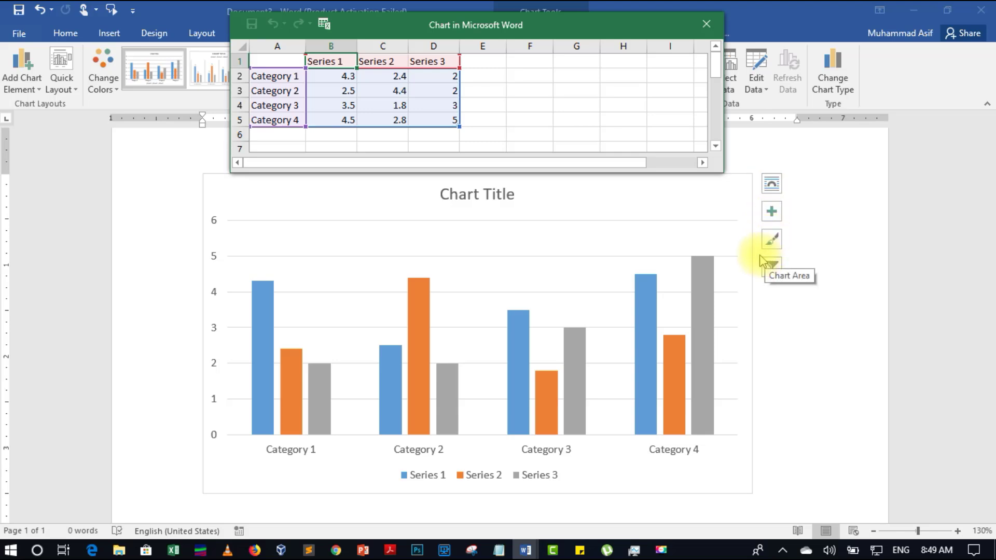
Replace the first category label, Category 1, with "January" in the chart's data sheet
click(289, 78)
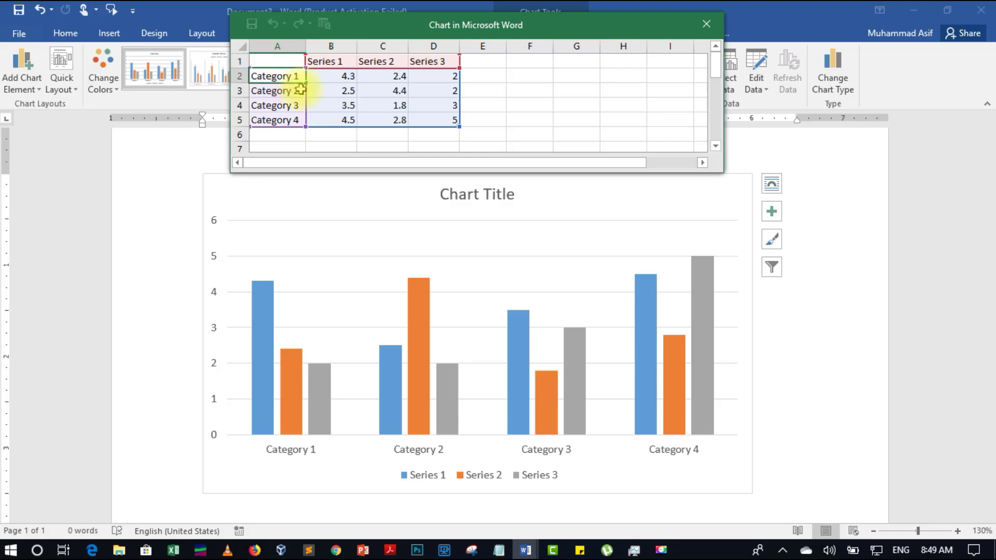
key(F2)
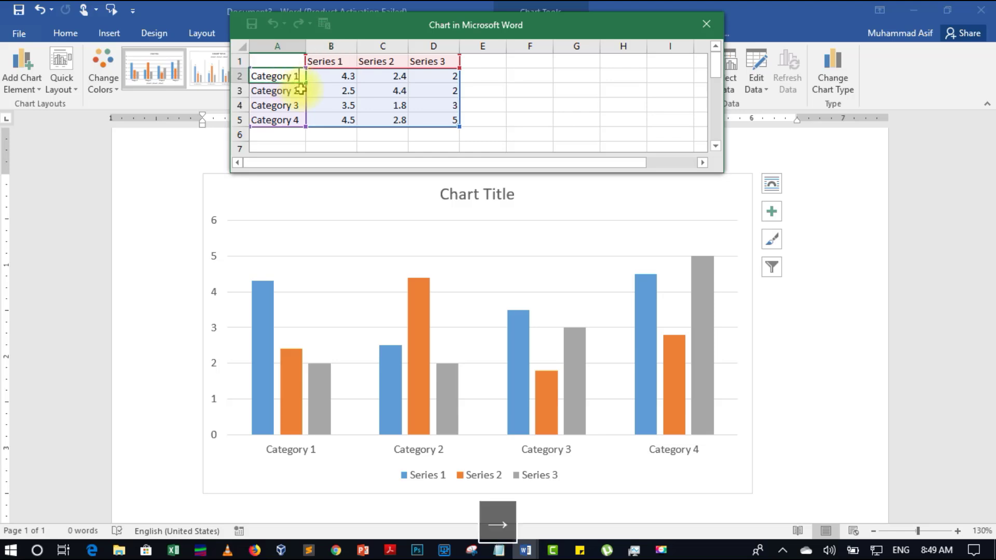
key(BackSpace)
key(BackSpace)
key(BackSpace)
key(BackSpace)
key(BackSpace)
key(BackSpace)
key(BackSpace)
key(BackSpace)
key(BackSpace)
key(BackSpace)
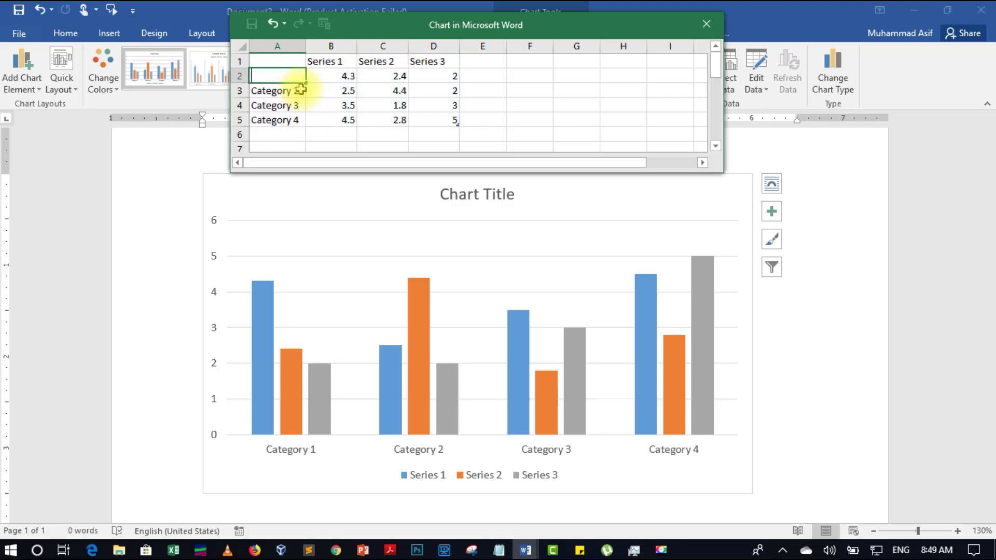
text(January)
key(Down)
Replace the Category 2 label in cell A3 of the chart data with "Feb"
click(293, 91)
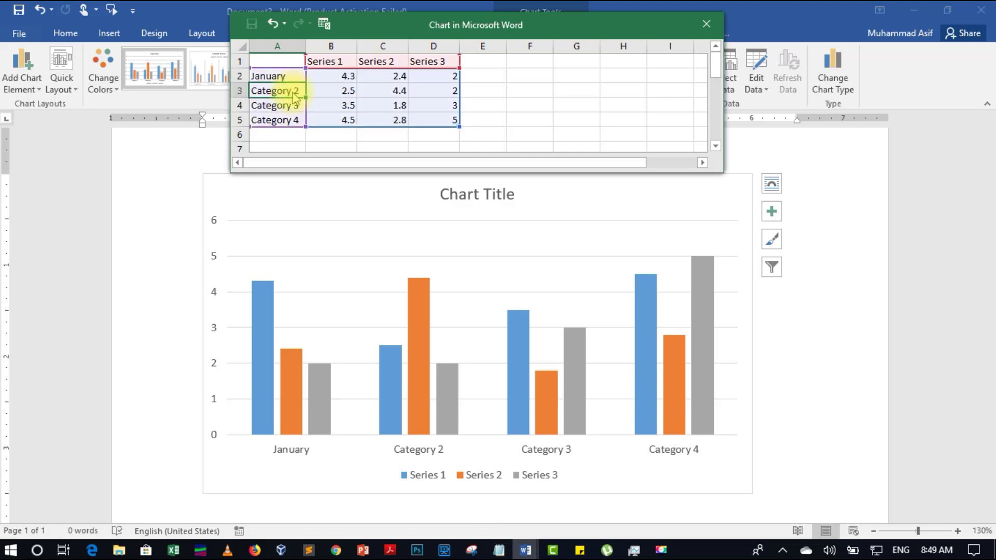
double_click(293, 91)
key(Right)
text(\\\\\\\\\\)
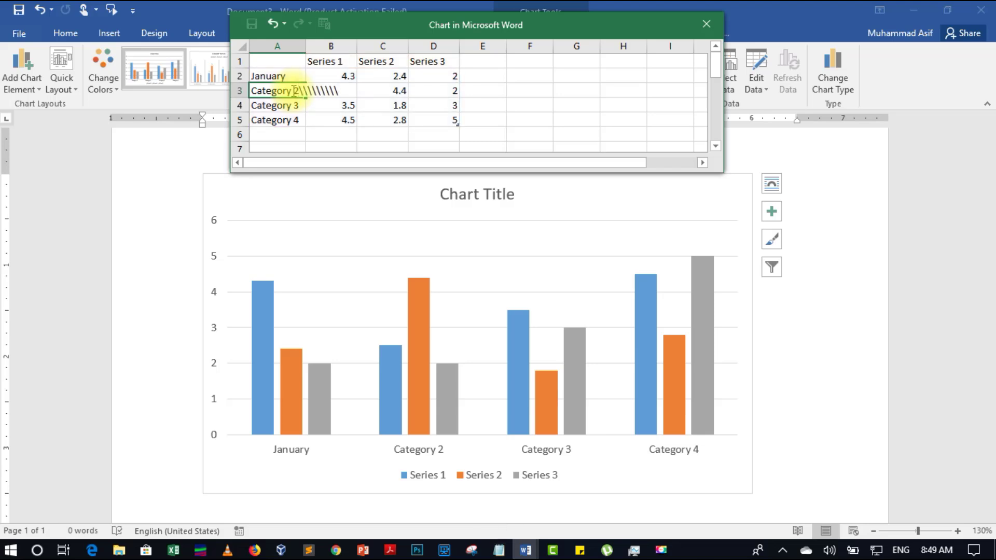
key(BackSpace)
key(BackSpace)
key(BackSpace)
key(BackSpace)
key(BackSpace)
key(BackSpace)
key(BackSpace)
key(BackSpace)
key(BackSpace)
key(BackSpace)
key(BackSpace)
key(BackSpace)
key(BackSpace)
key(BackSpace)
key(BackSpace)
key(BackSpace)
key(BackSpace)
key(BackSpace)
key(BackSpace)
key(BackSpace)
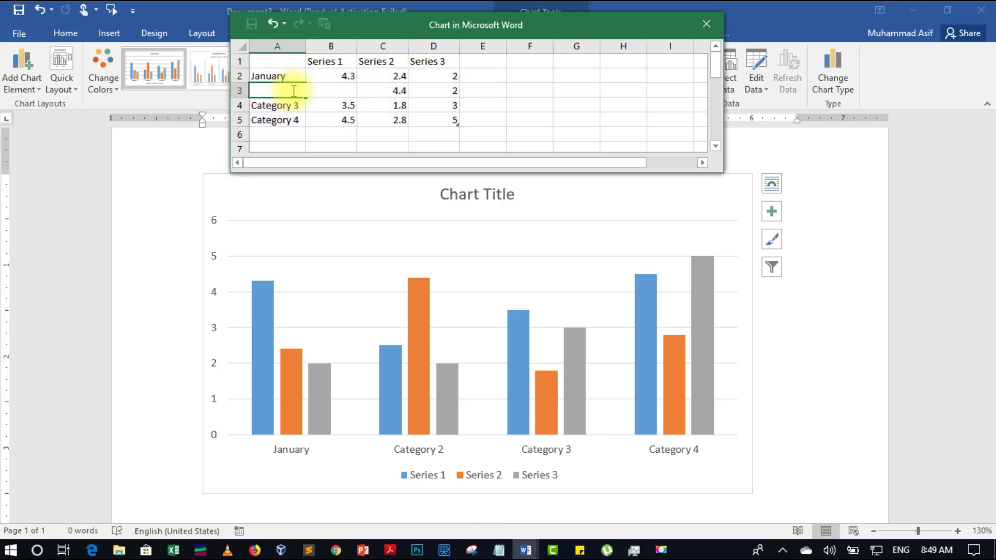
text(Feb)
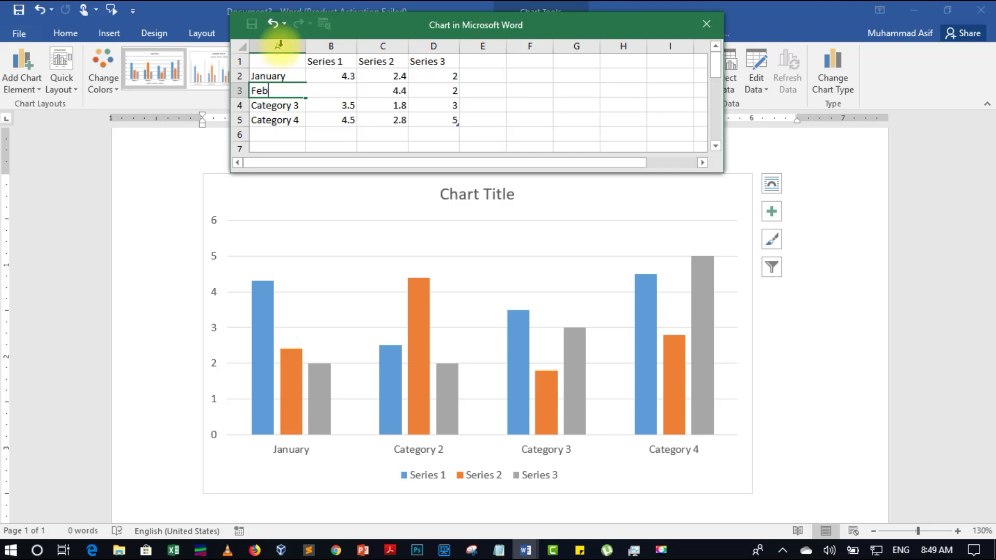
key(Return)
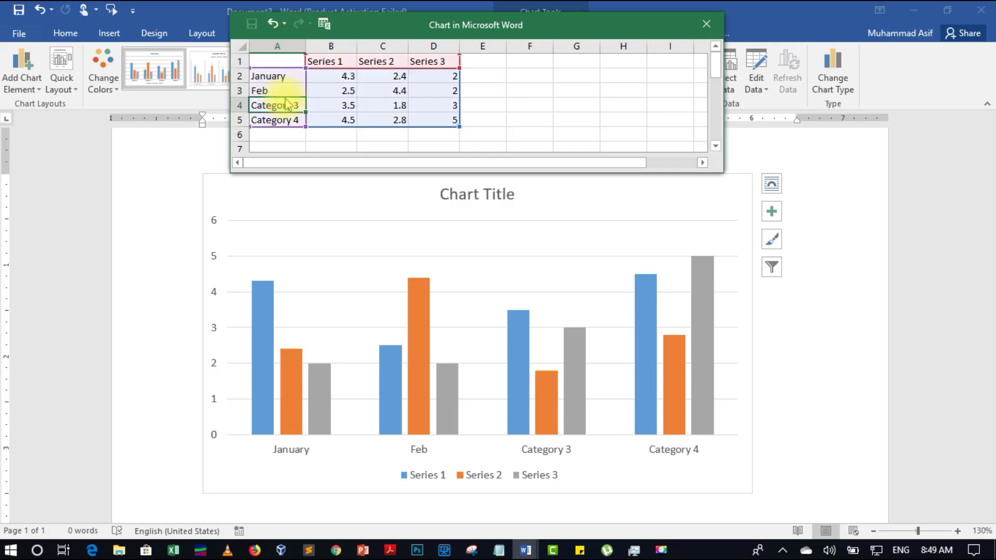
Replace the Category 3 label in cell A4 of the chart data with "March"
key(F2)
key(BackSpace)
key(BackSpace)
key(BackSpace)
key(BackSpace)
key(BackSpace)
key(BackSpace)
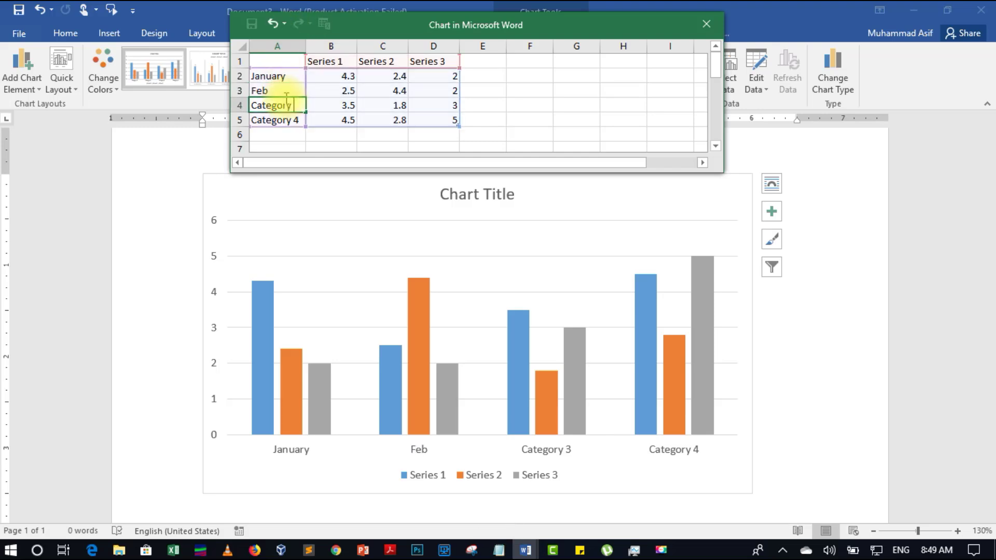
key(BackSpace)
key(BackSpace)
key(BackSpace)
key(BackSpace)
text(March)
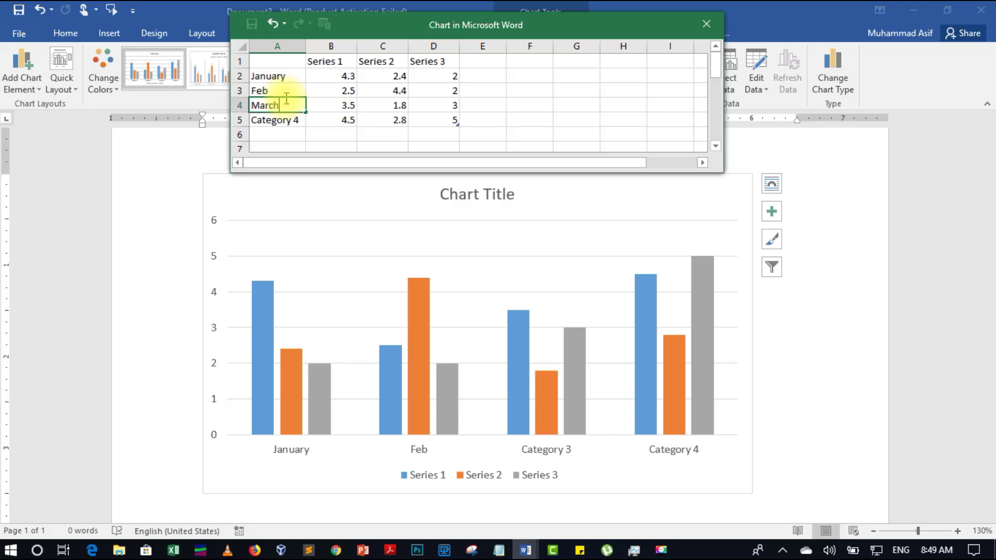
key(Return)
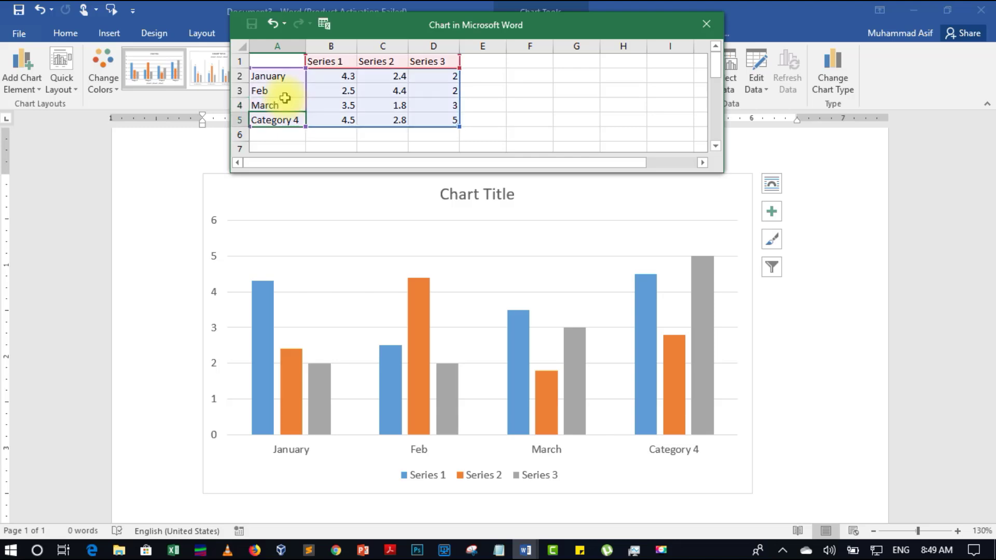
Replace the Category 4 label in cell A5 of the chart data with "April"
key(F2)
key(BackSpace)
key(BackSpace)
key(BackSpace)
key(BackSpace)
key(BackSpace)
key(BackSpace)
key(BackSpace)
key(BackSpace)
key(BackSpace)
key(BackSpace)
text(April)
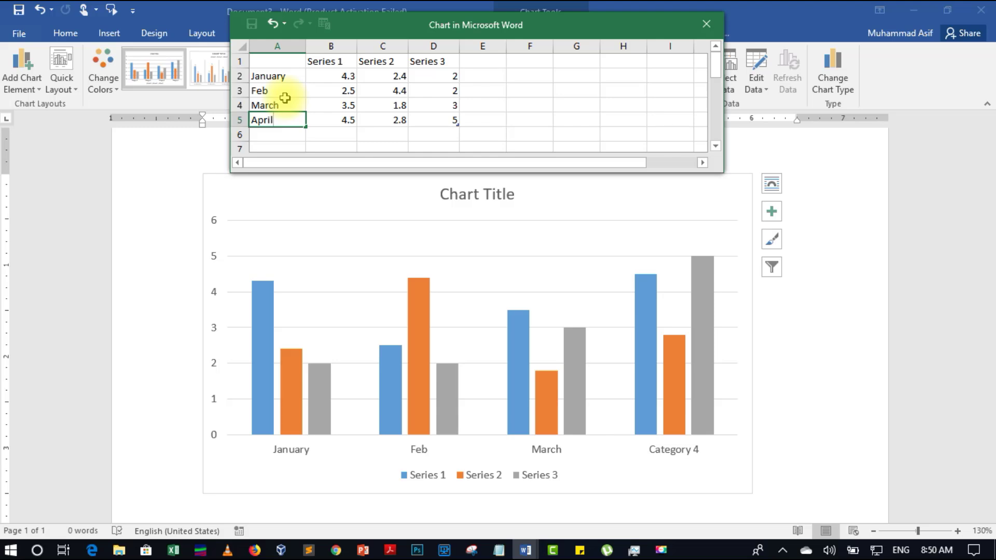
key(Right)
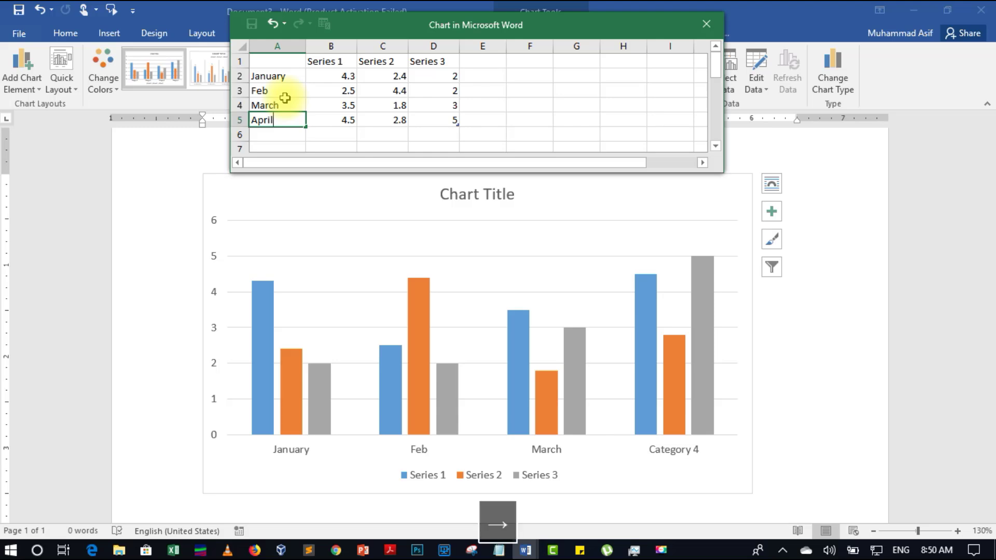
key(Return)
key(Up)
key(Up)
key(Up)
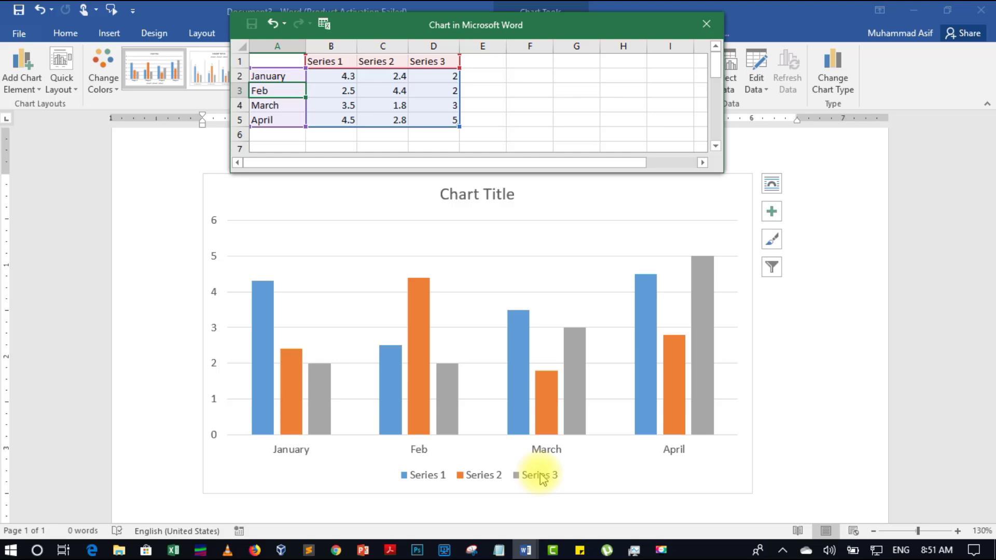
Rename the Series 1 heading in cell B1 of the chart data to "FootBall"
double_click(338, 61)
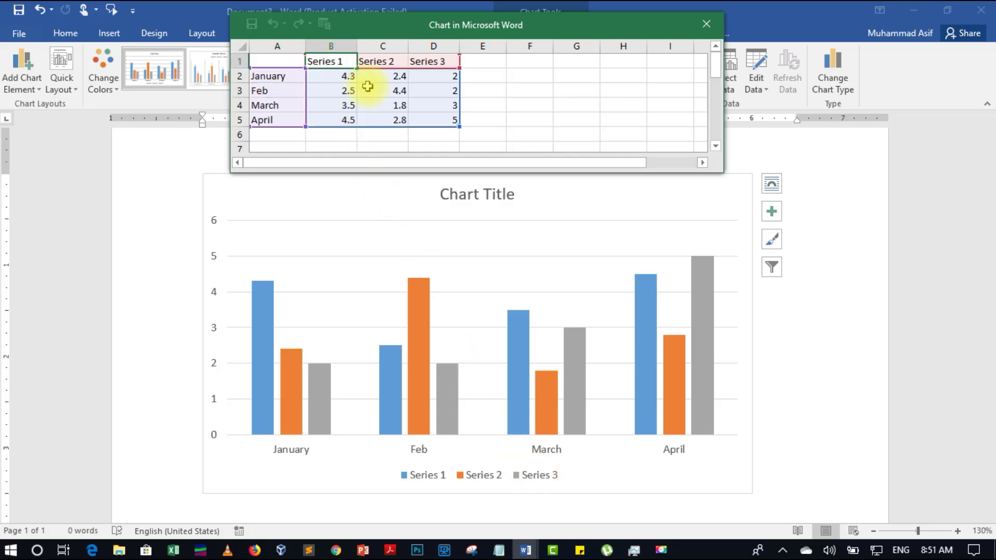
key(Delete)
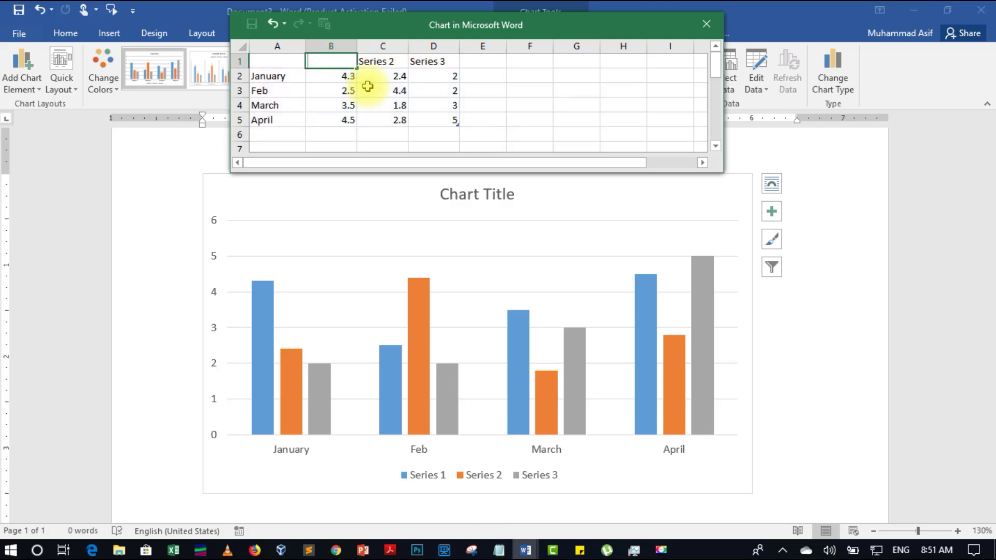
text(FootBall)
key(Right)
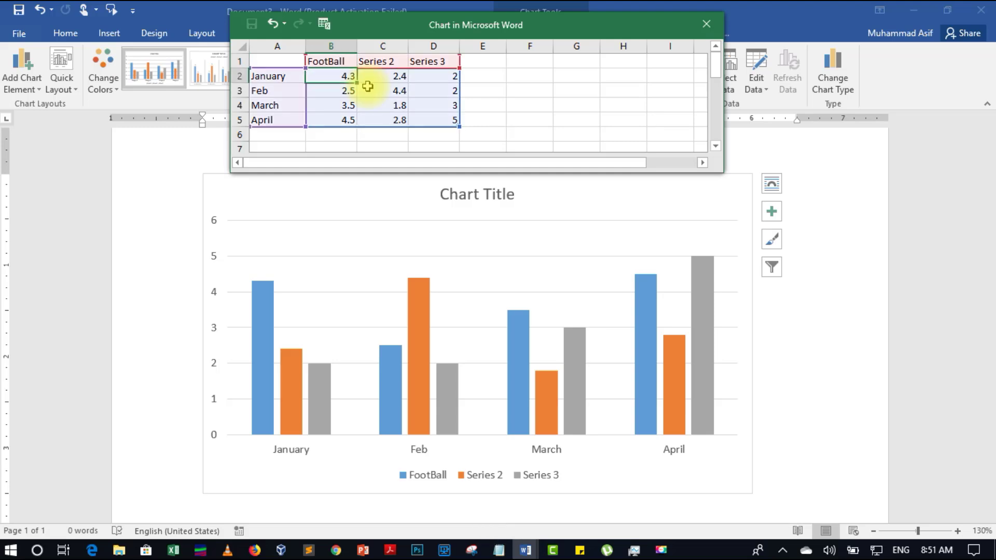
Rename the Series 2 heading in cell C1 of the chart data to "BasketBall"
key(Right)
key(F2)
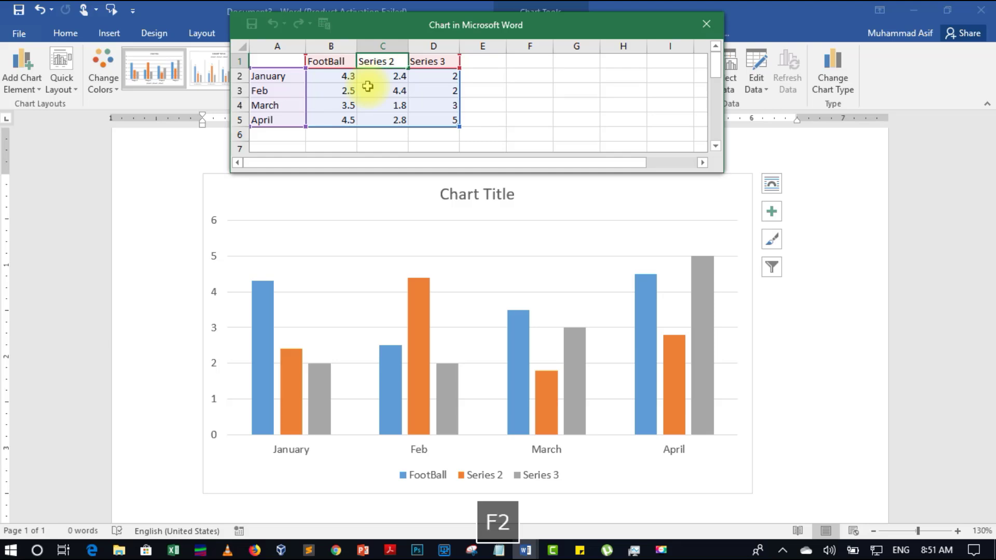
key(BackSpace)
key(BackSpace)
key(BackSpace)
key(BackSpace)
key(BackSpace)
key(BackSpace)
key(BackSpace)
key(BackSpace)
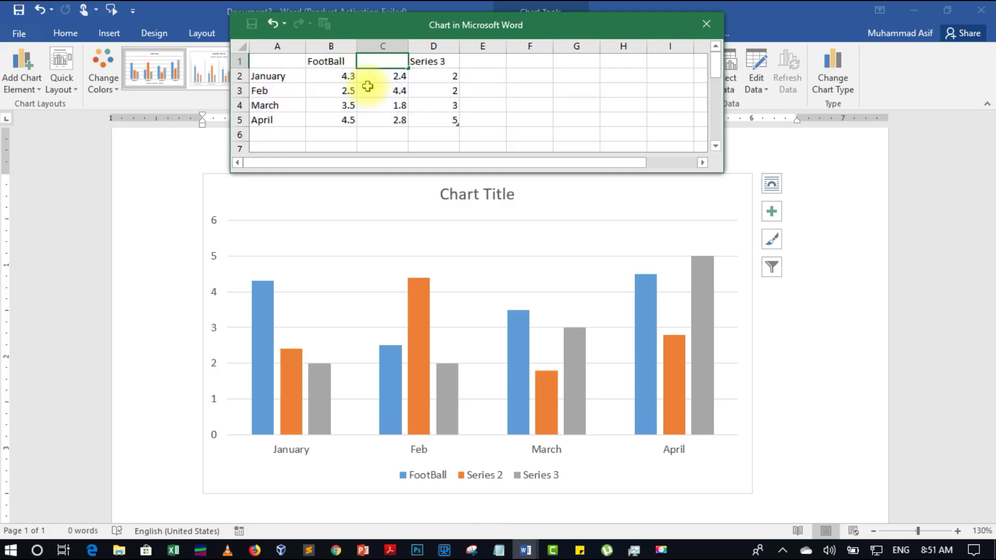
text(BasketBall)
key(Return)
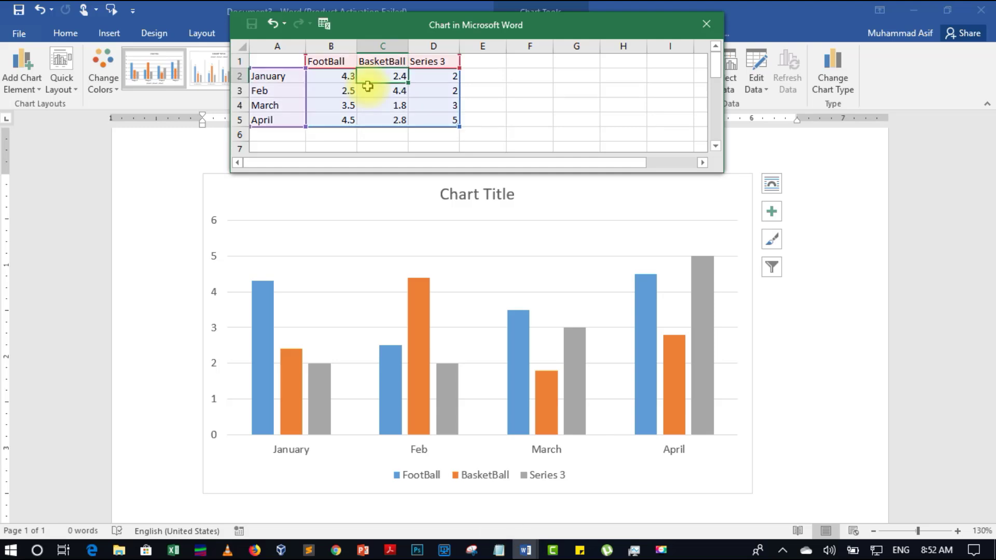
Rename the Series 3 heading in cell D1 of the chart data to "Tennis Ball"
key(Up)
key(Right)
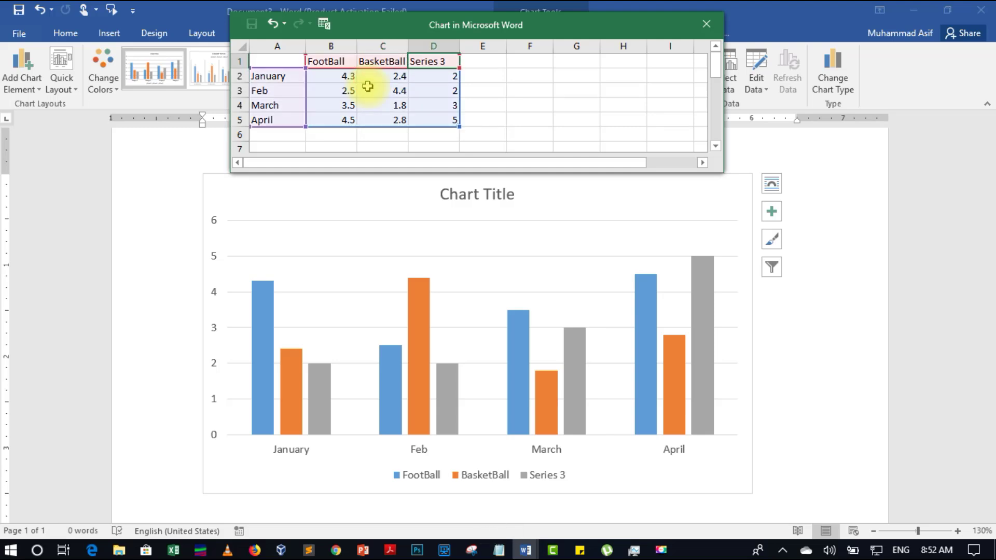
key(F2)
key(BackSpace)
key(BackSpace)
key(BackSpace)
key(BackSpace)
key(BackSpace)
key(BackSpace)
key(BackSpace)
key(BackSpace)
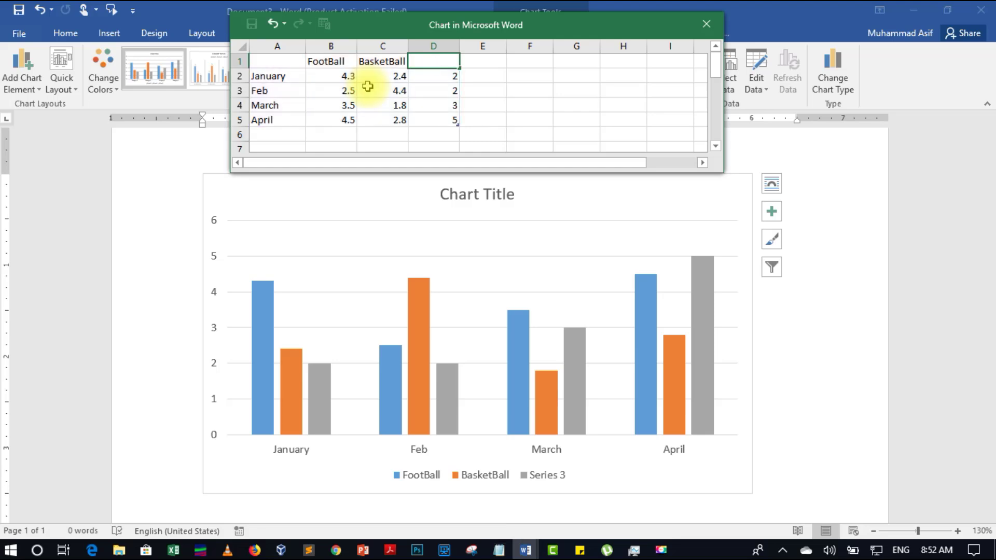
text(Tennoi)
key(BackSpace)
key(BackSpace)
text(is )
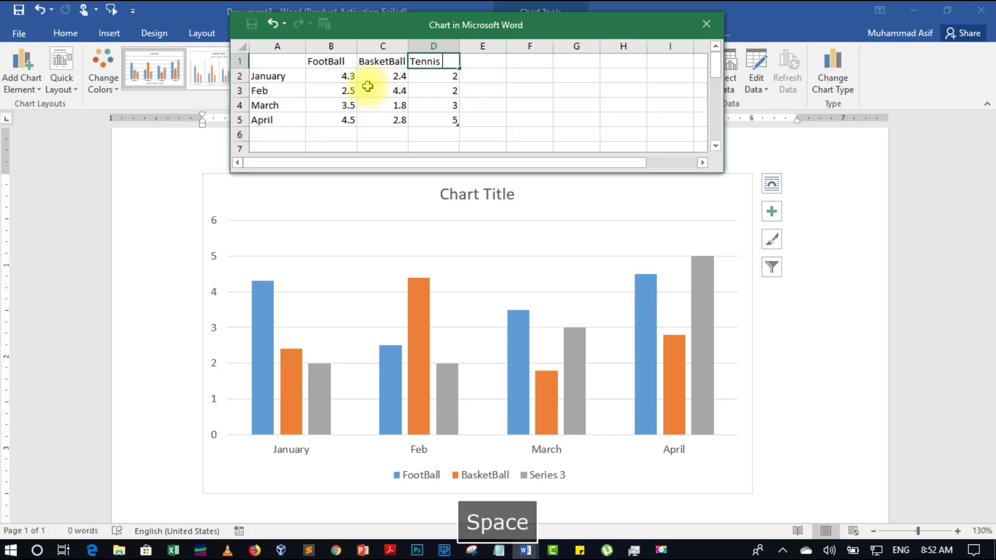
text(Ball)
key(Return)
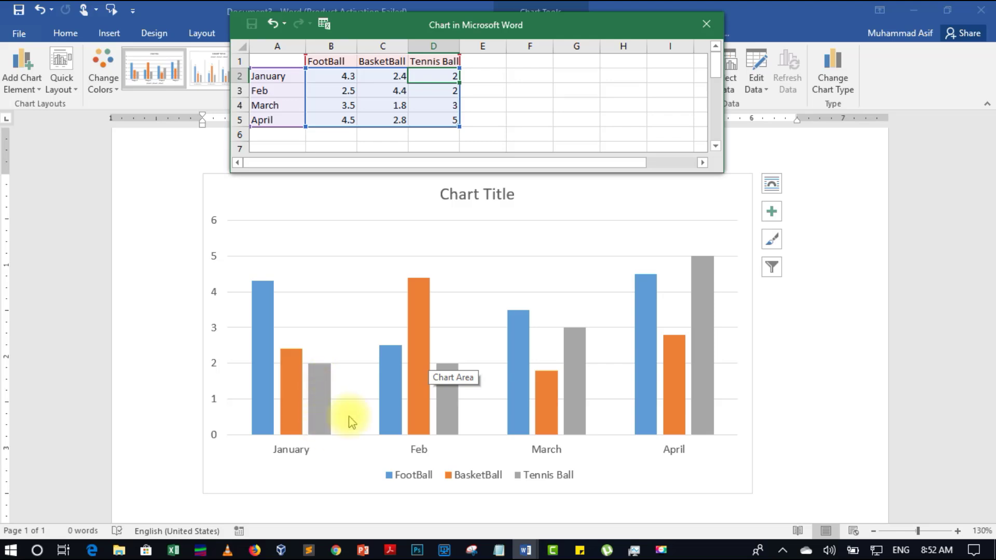
Add a fourth data series headed "Bat" in cell E1, beside the Tennis Ball column
click(489, 62)
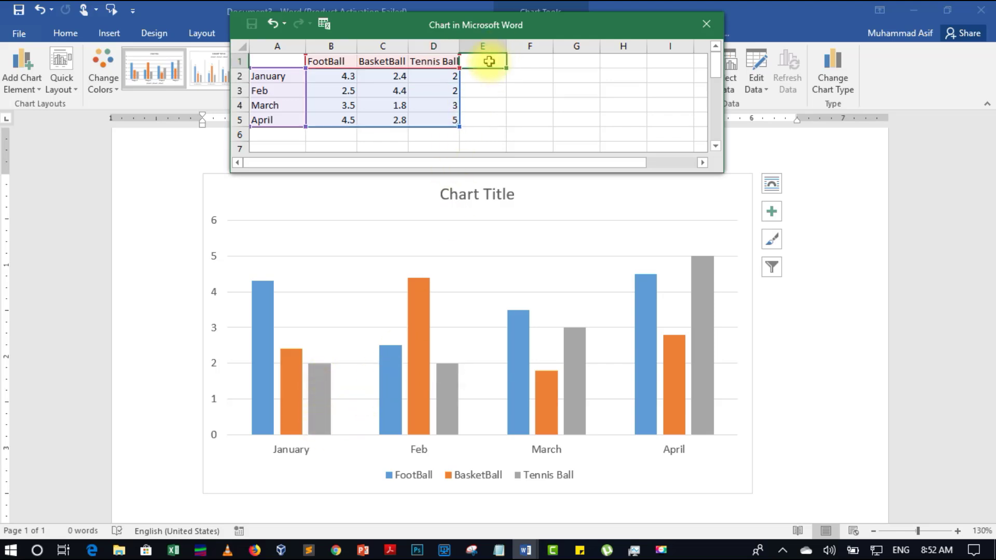
text(Bat)
key(Down)
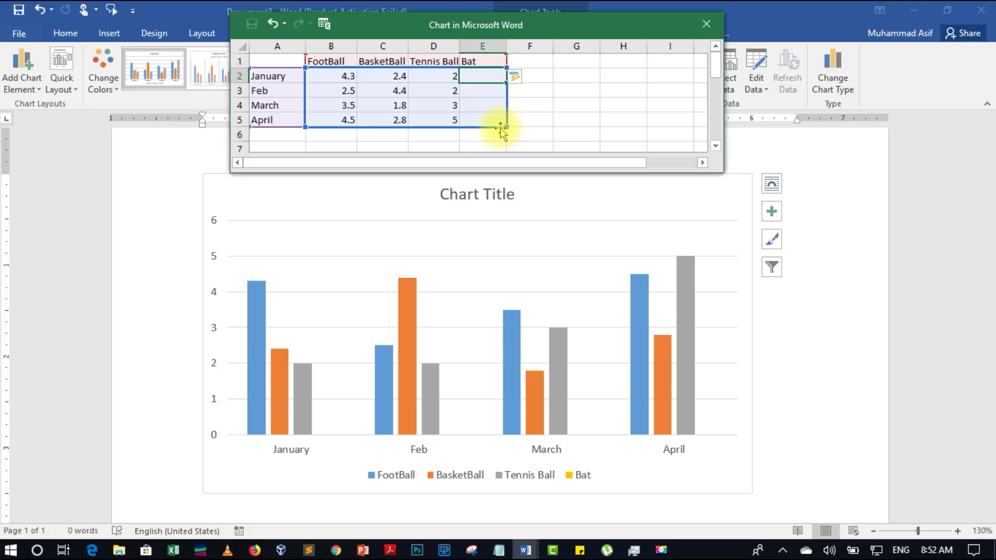
Fill in the Bat series with 3 for January, 5 for Feb, 3 for March and 4 for April
text(3)
key(Down)
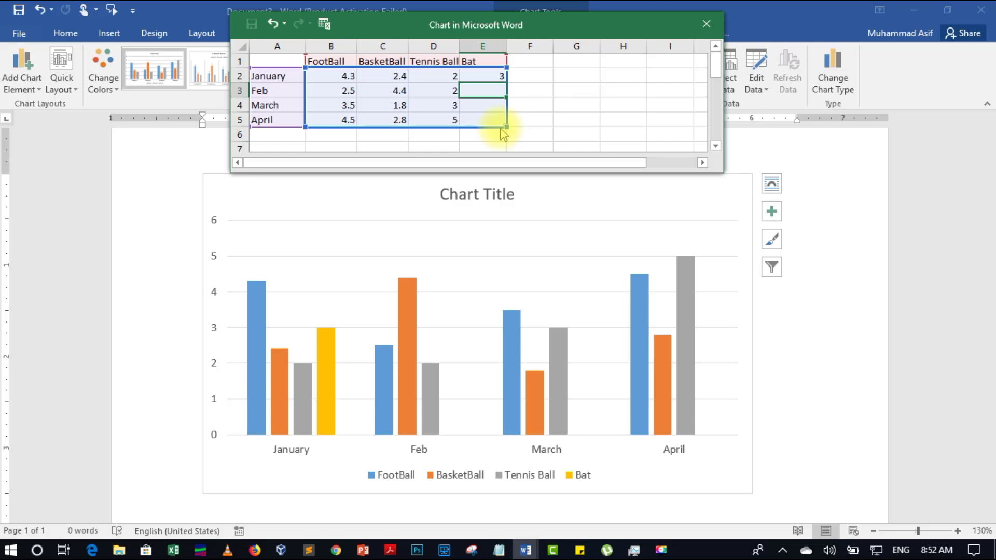
text(5)
key(Down)
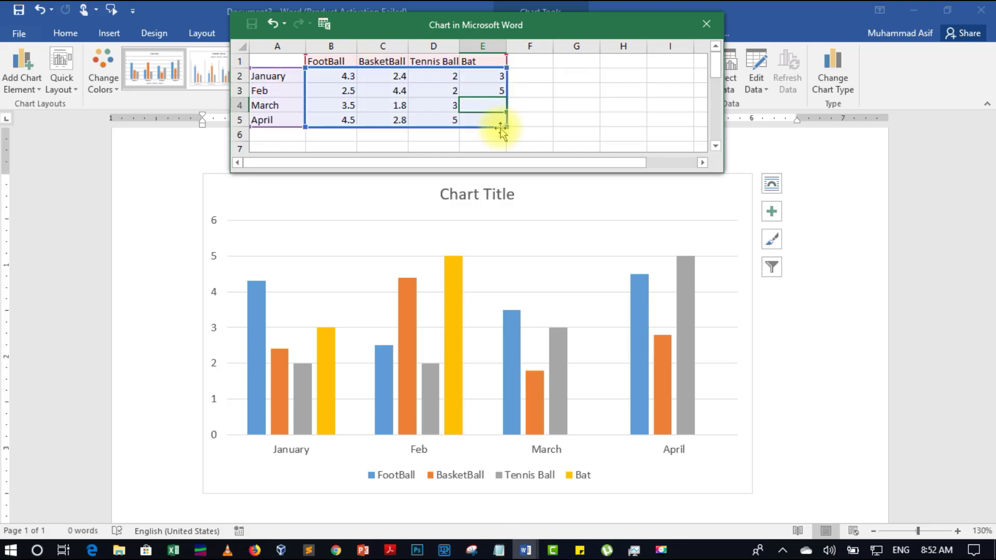
text(3)
key(Down)
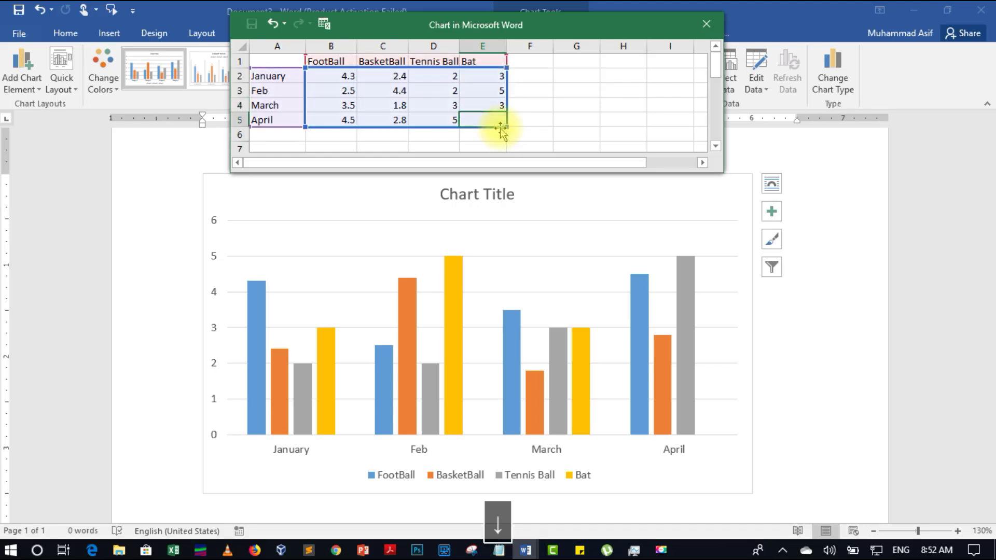
text(4)
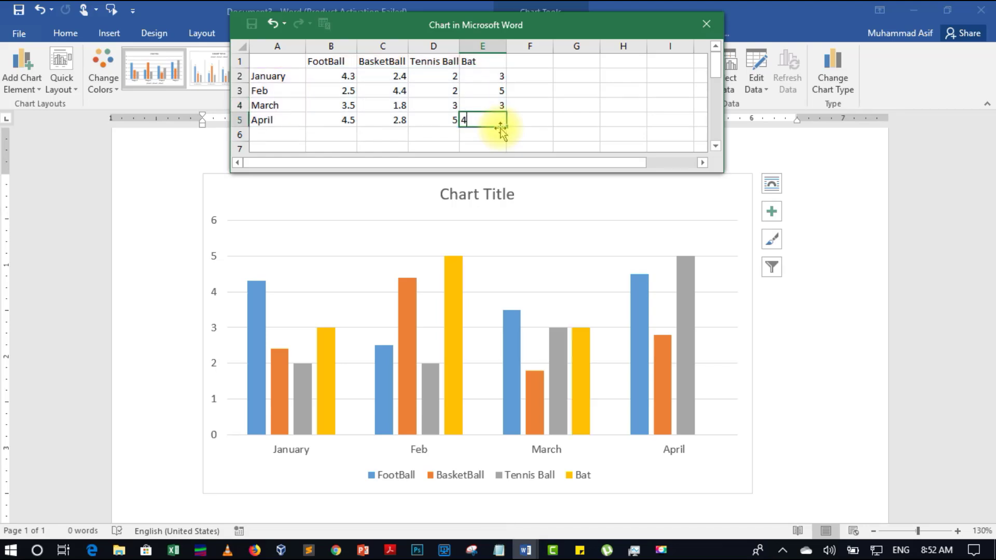
key(Down)
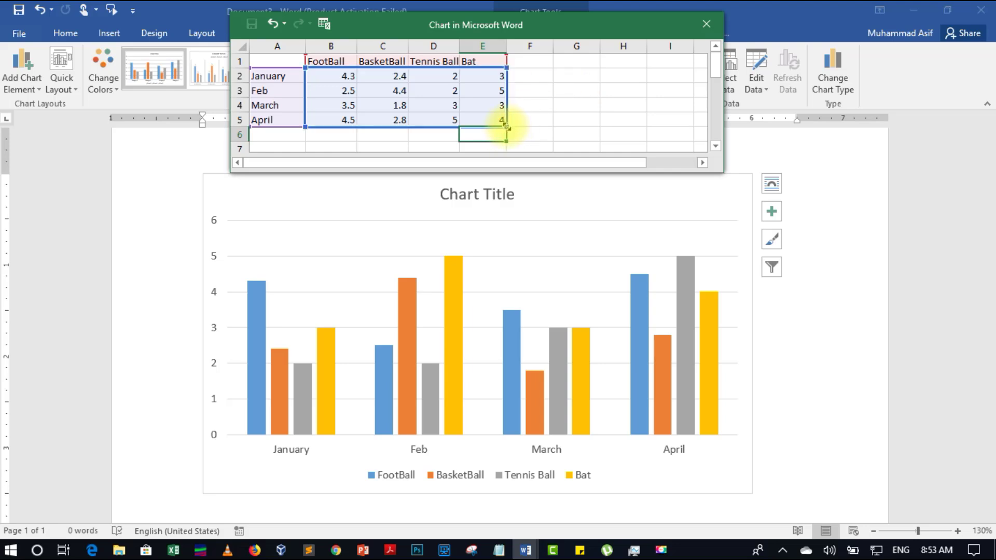
Extend the chart data range to column F and head the new series "Hard Ball" in cell F1
drag(507, 126, 543, 126)
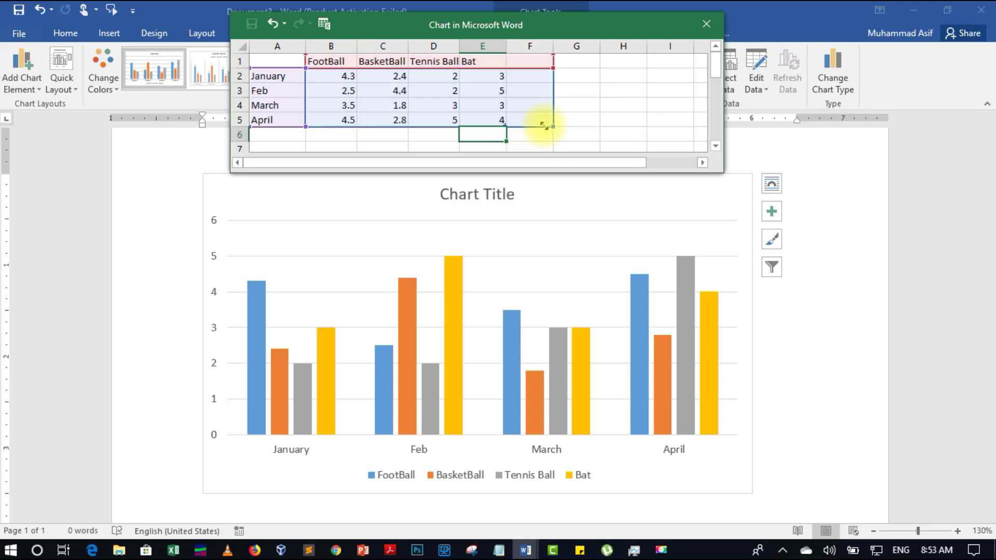
click(535, 61)
double_click(535, 61)
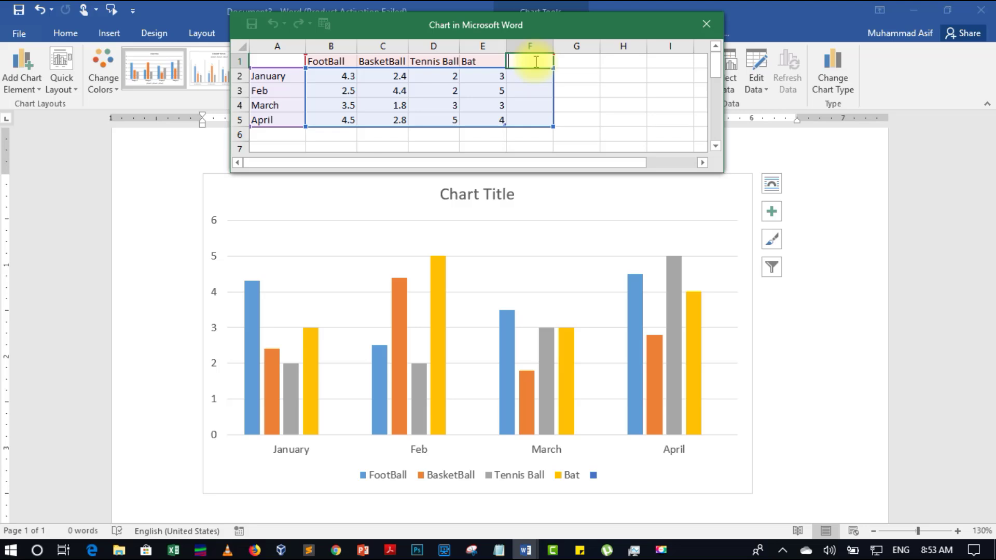
text(Hard Ball)
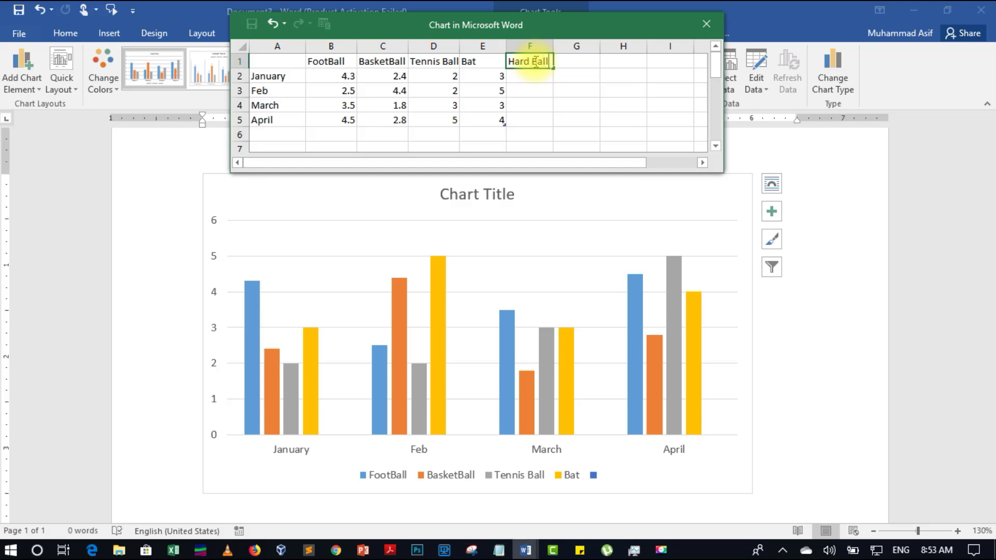
key(Return)
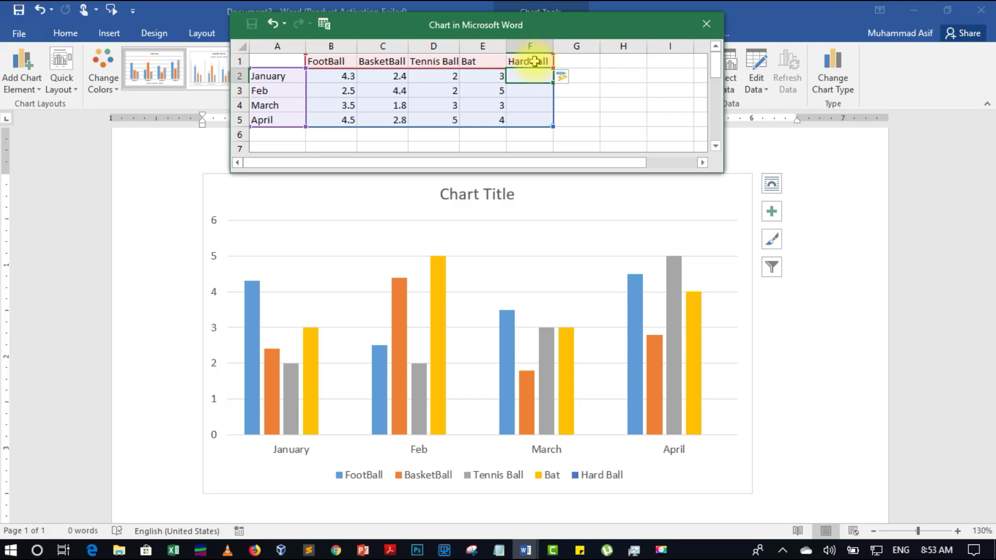
Fill in the Hard Ball series with 4 for January, 3 for Feb, 7 for March and 2 for April
text(4)
key(Down)
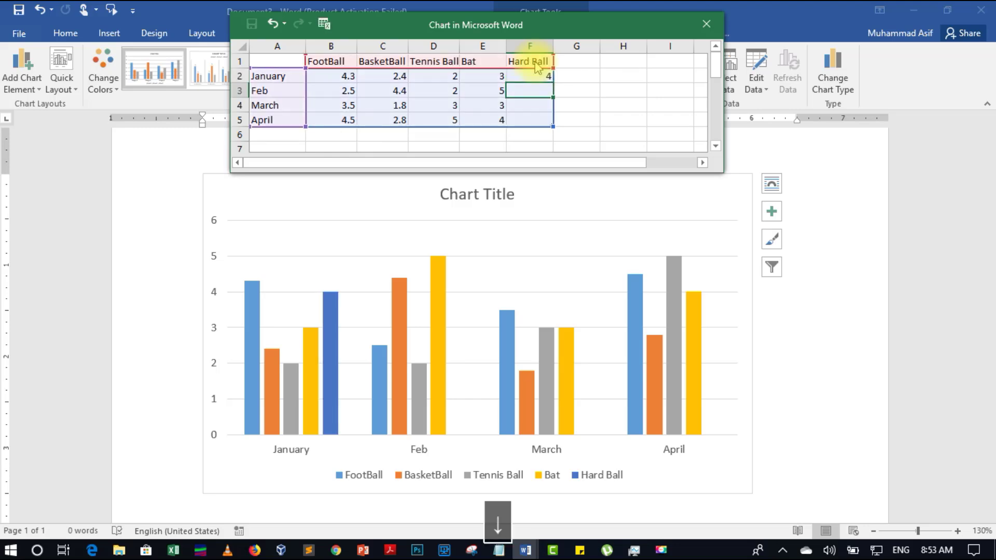
text(3)
key(Down)
text(7)
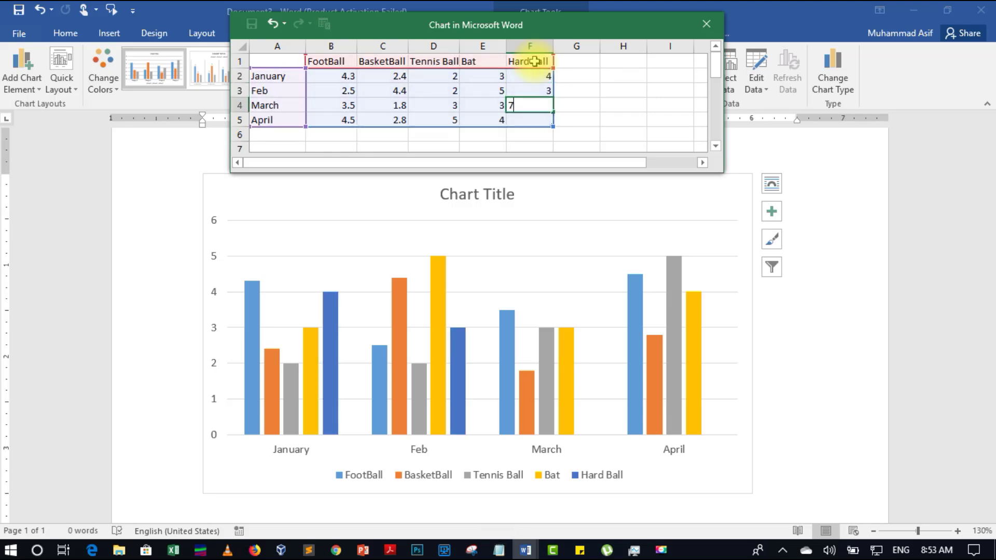
key(Down)
text(2)
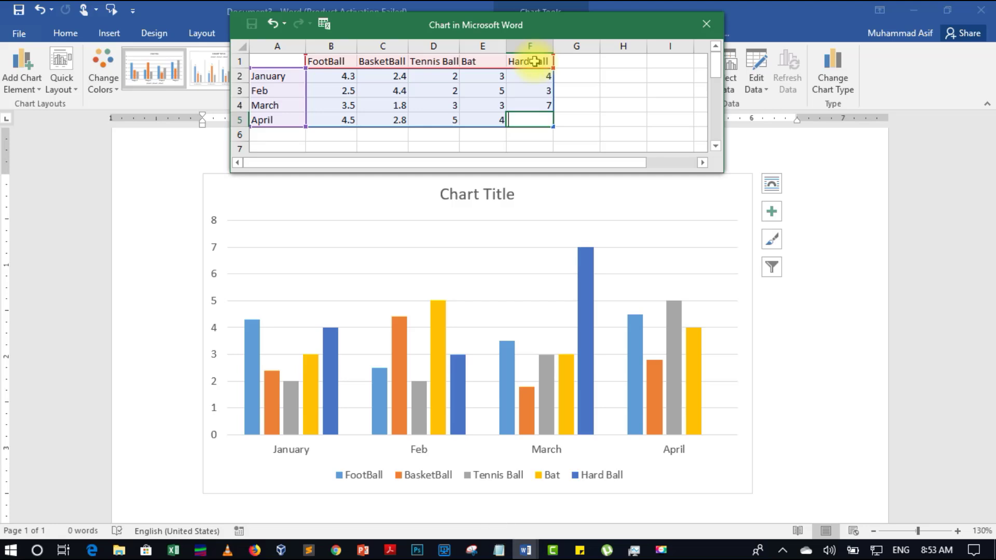
key(Down)
key(Up)
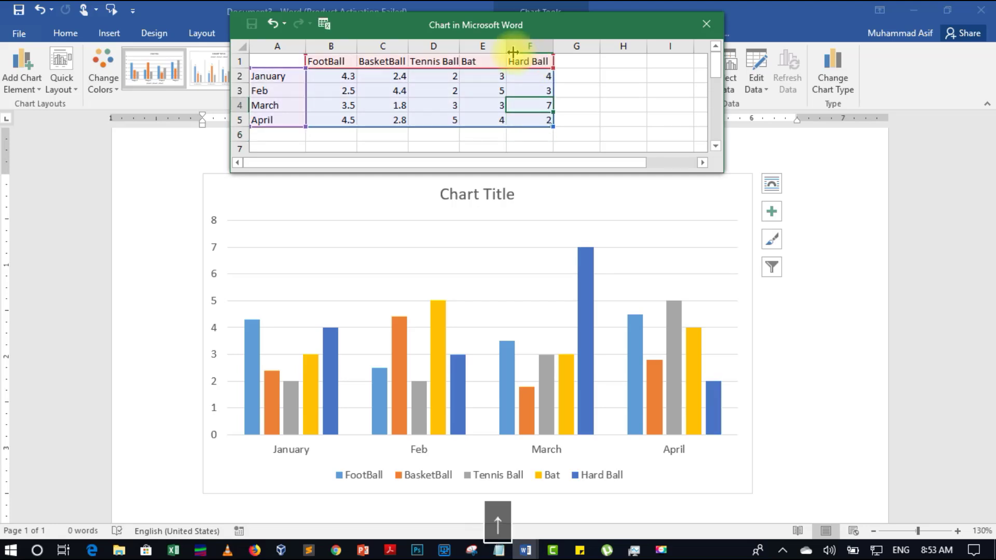
click(529, 105)
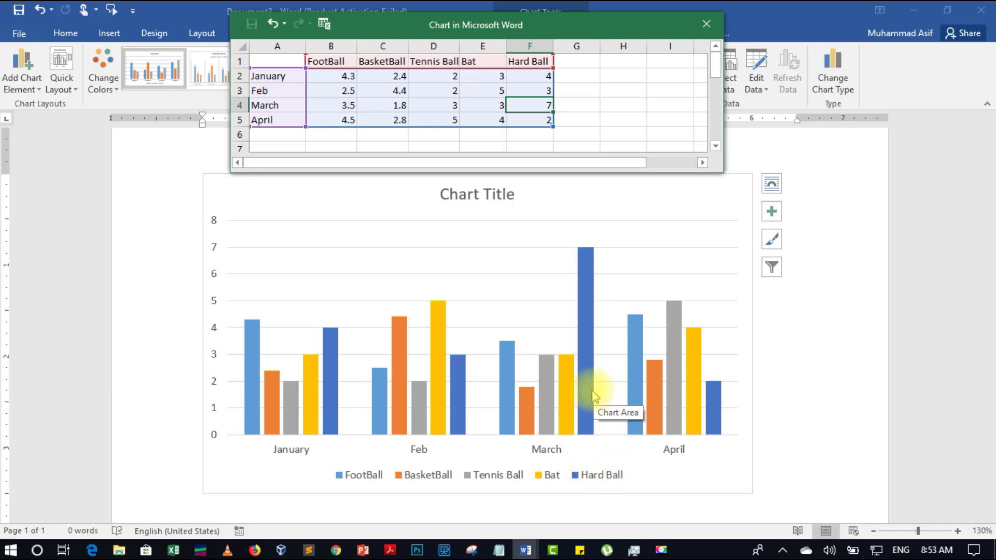
Add a fifth category named "May" in cell A6, below April in the chart data
click(273, 133)
text(March)
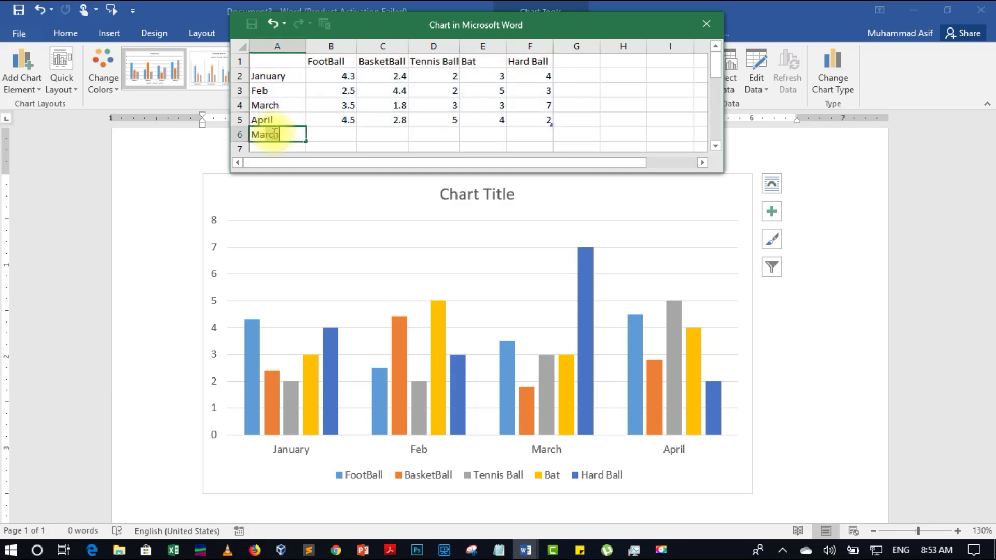
text(y)
key(Return)
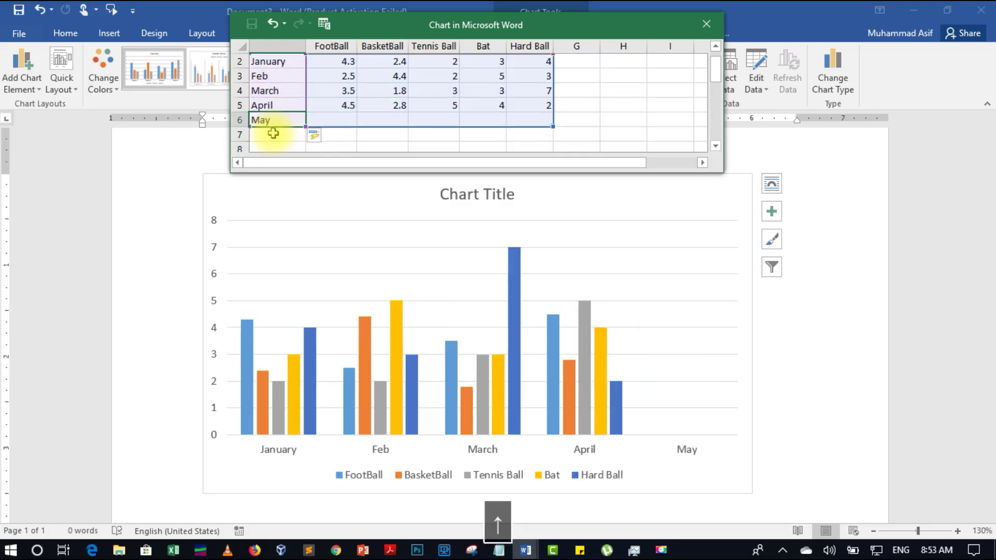
Fill in the May row with FootBall 4, BasketBall 5, Tennis Ball 6, Bat 2 and Hard Ball 4
key(Right)
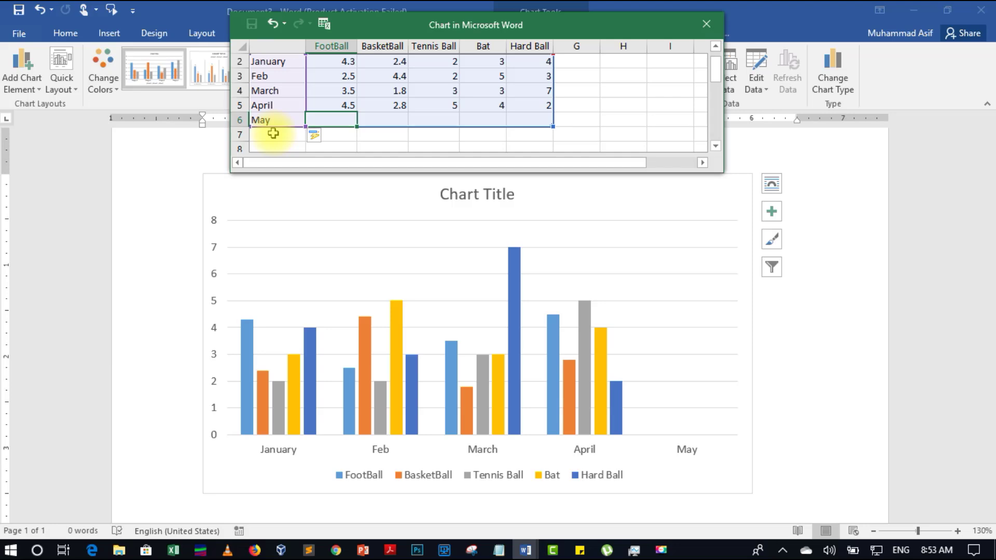
text(4)
key(Right)
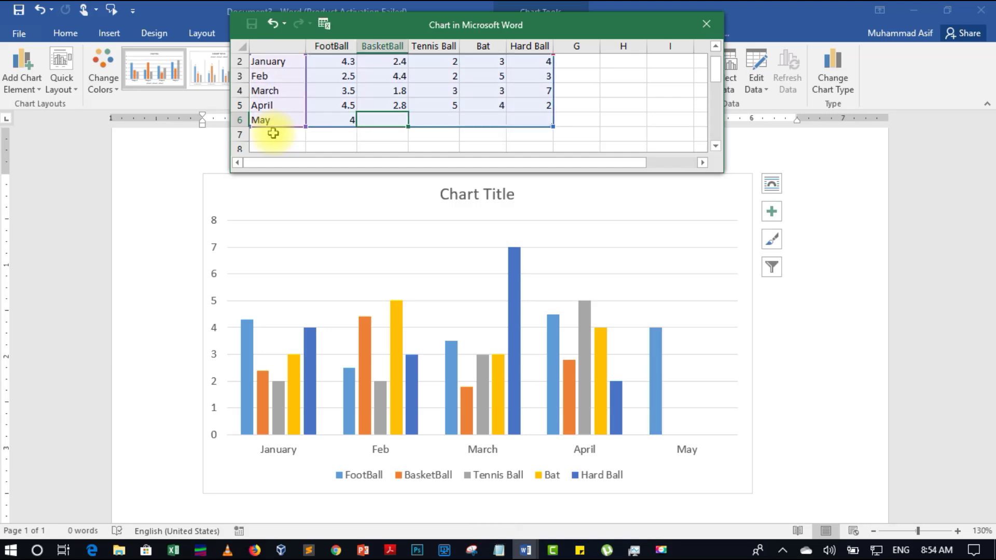
text(5)
key(Right)
text(6)
key(Right)
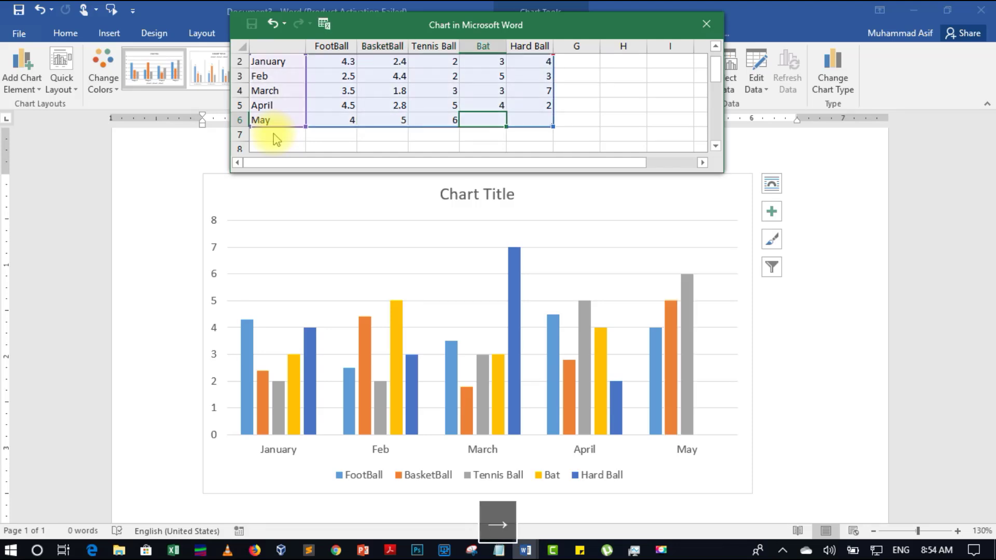
text(2)
key(Right)
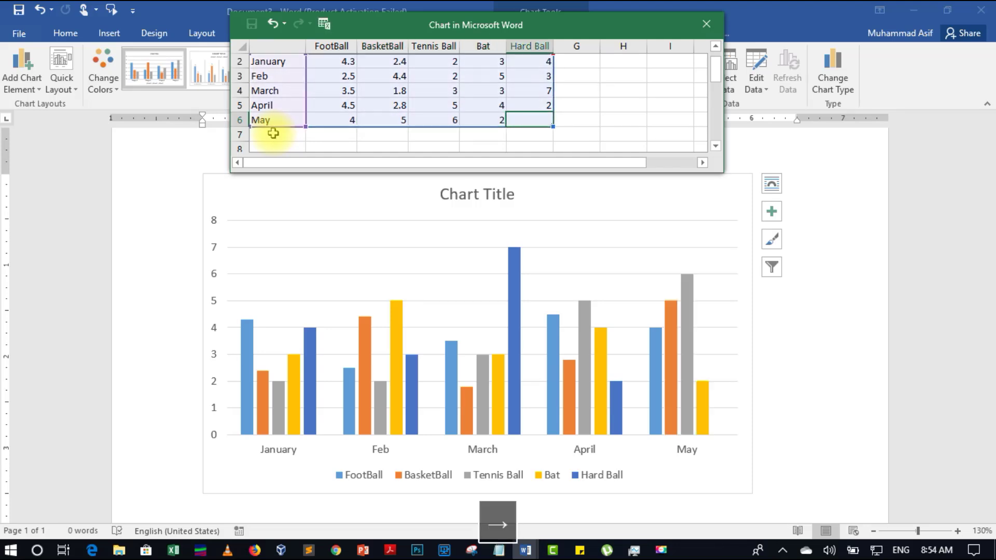
text(4)
key(Down)
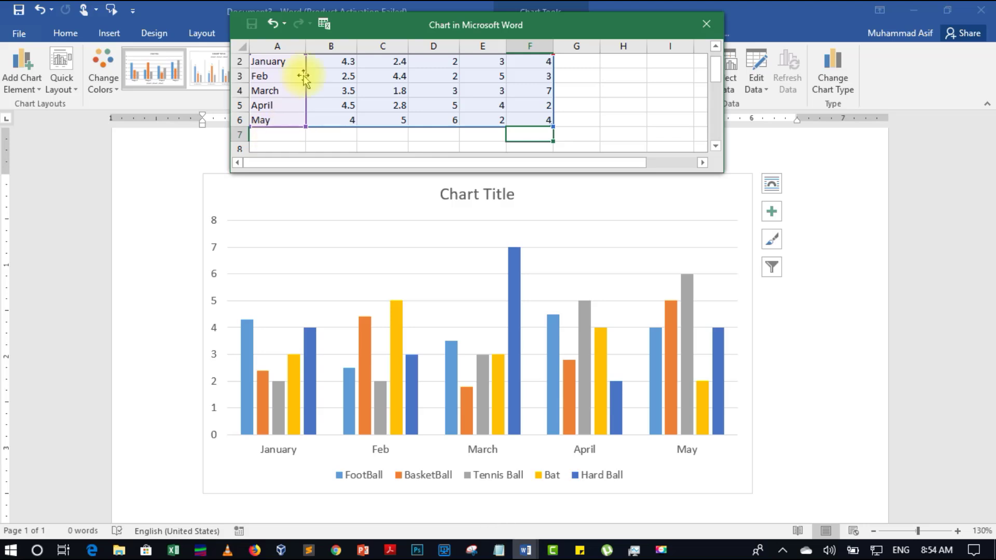
click(715, 46)
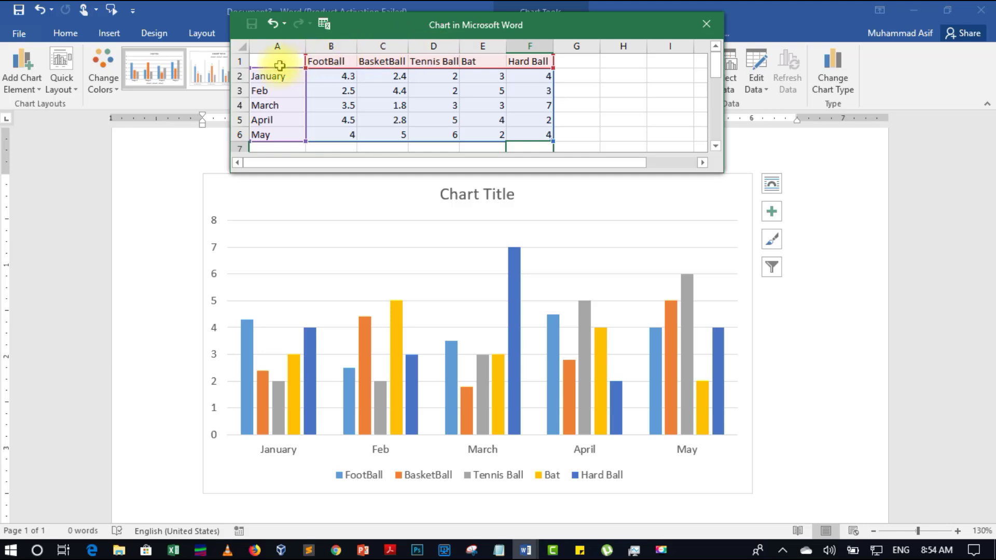
Enter the heading "Racket" in cell H1, outside the chart data range with column G left empty
drag(444, 67, 574, 69)
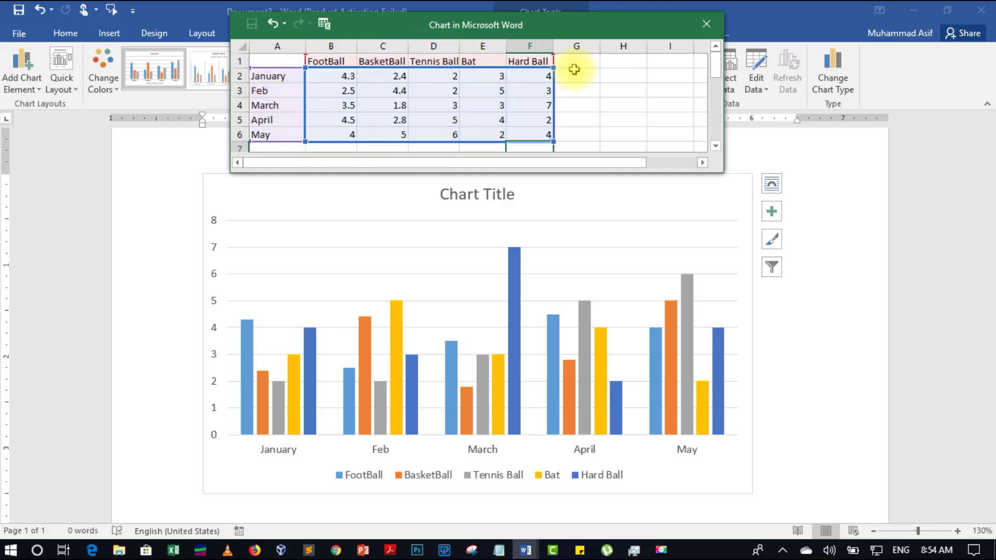
click(626, 64)
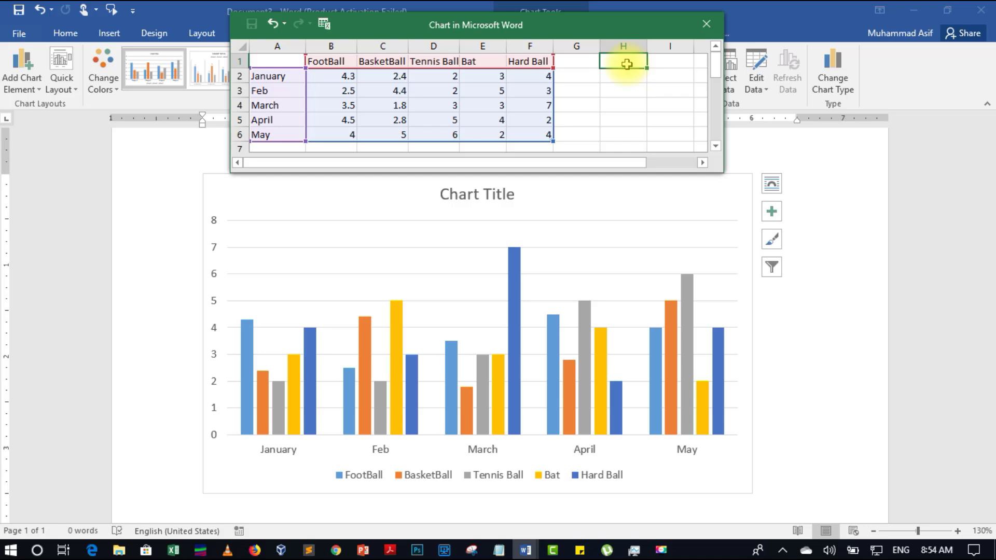
text(Racket)
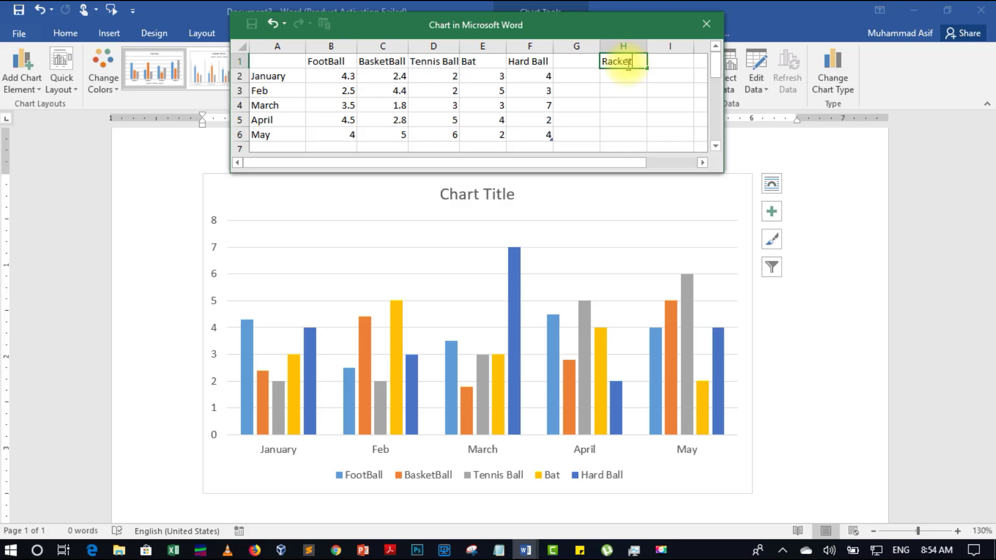
key(Return)
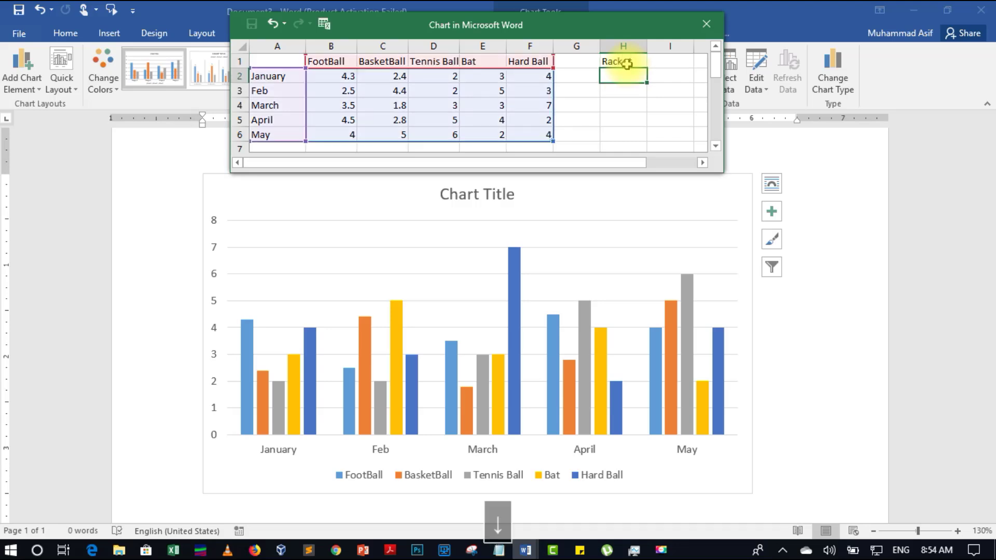
Fill in the Racket column with 2 for January, 3 for Feb, 4 for March, 5 for April and 7 for May
text(2)
key(Return)
text(3)
key(Return)
text(4)
key(Return)
text(5)
key(Return)
text(6)
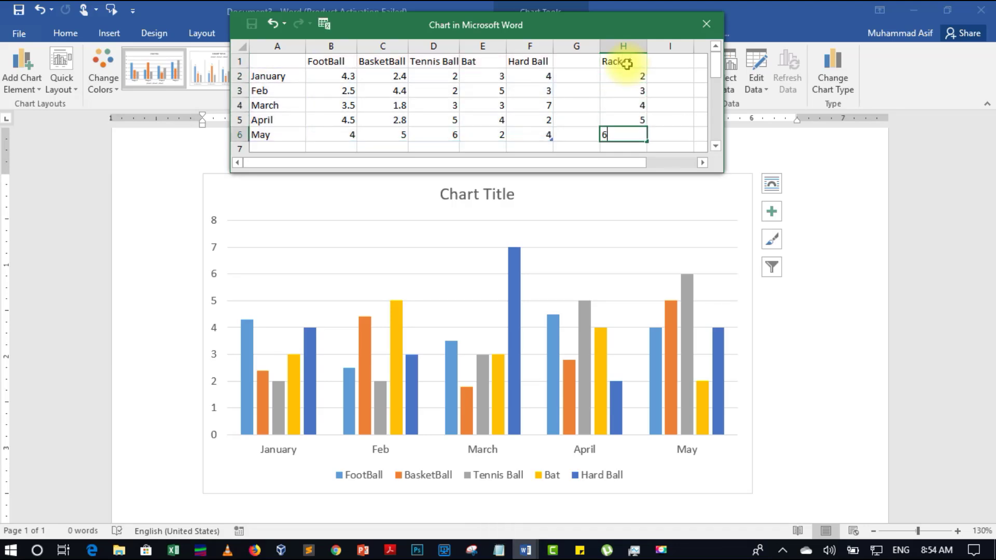
text(7)
key(Return)
key(Up)
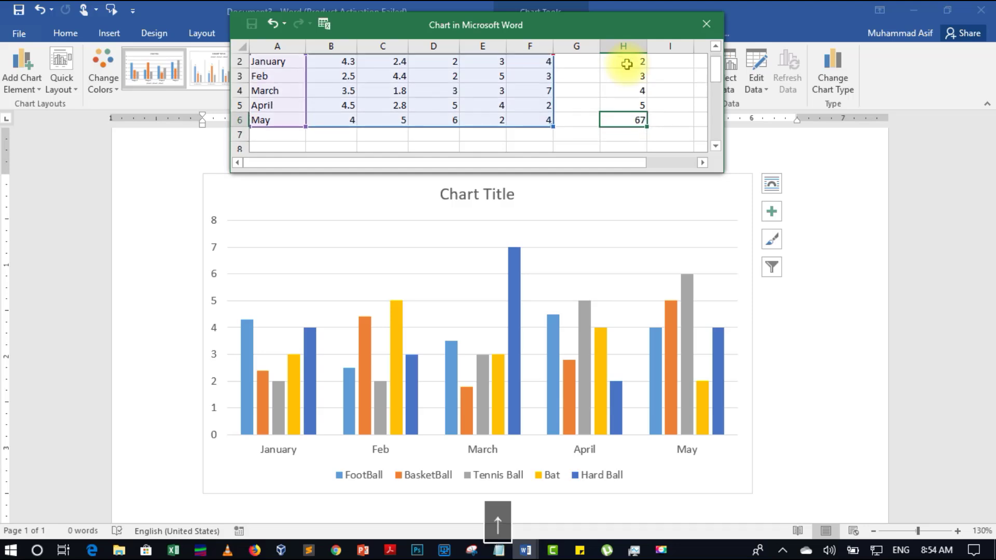
text(7)
key(Return)
key(Up)
key(Up)
key(Up)
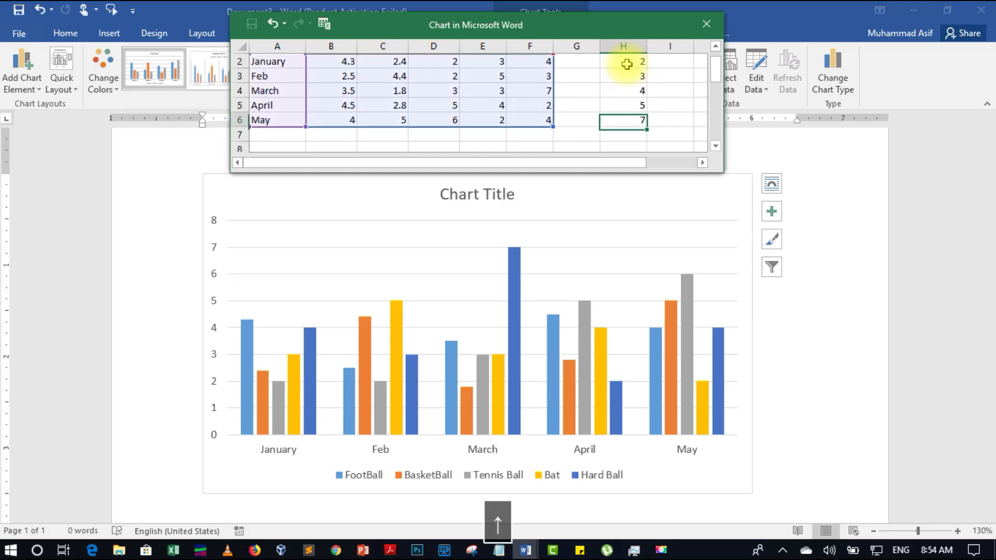
scroll(620, 73, up, 1)
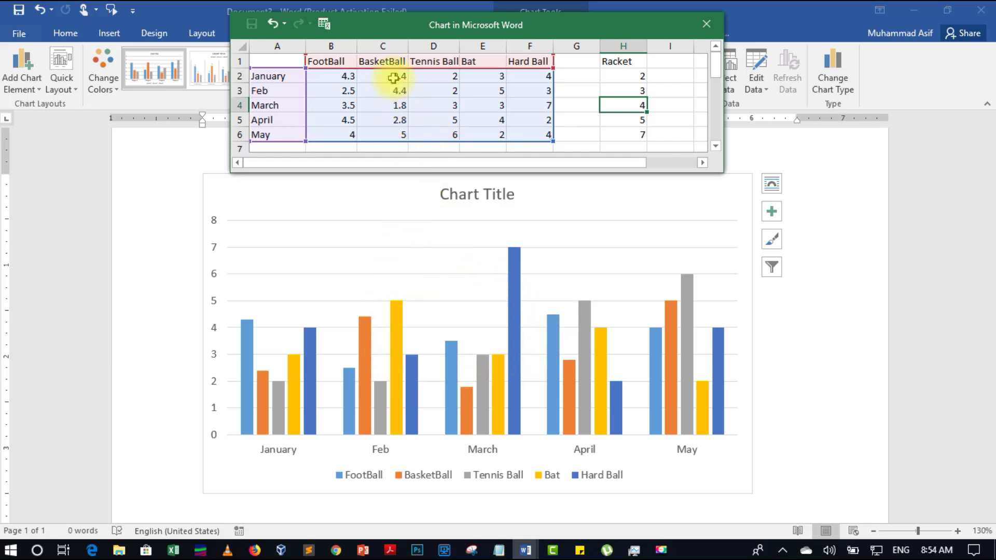
Delete the whole BasketBall column from the chart data and close the data sheet
click(381, 47)
right_click(383, 48)
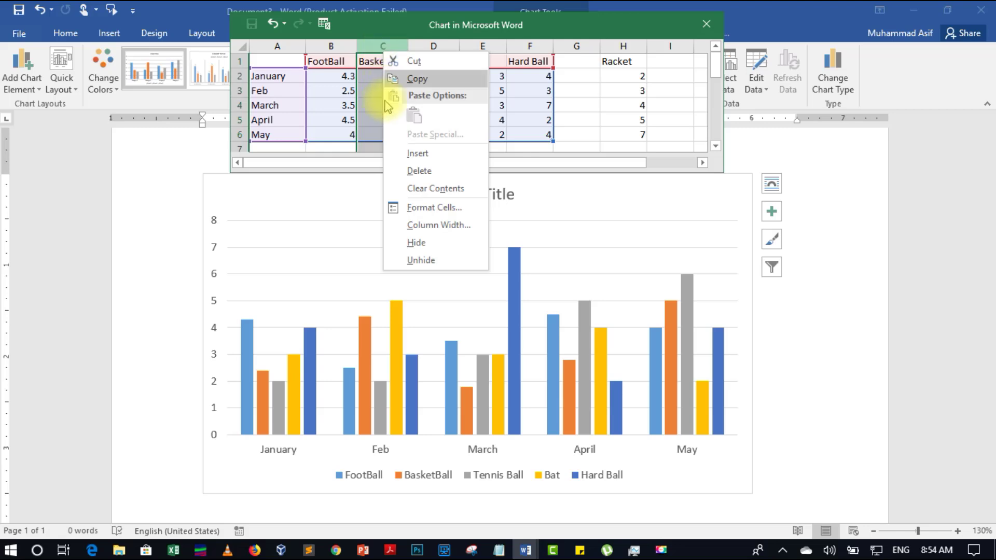
click(410, 170)
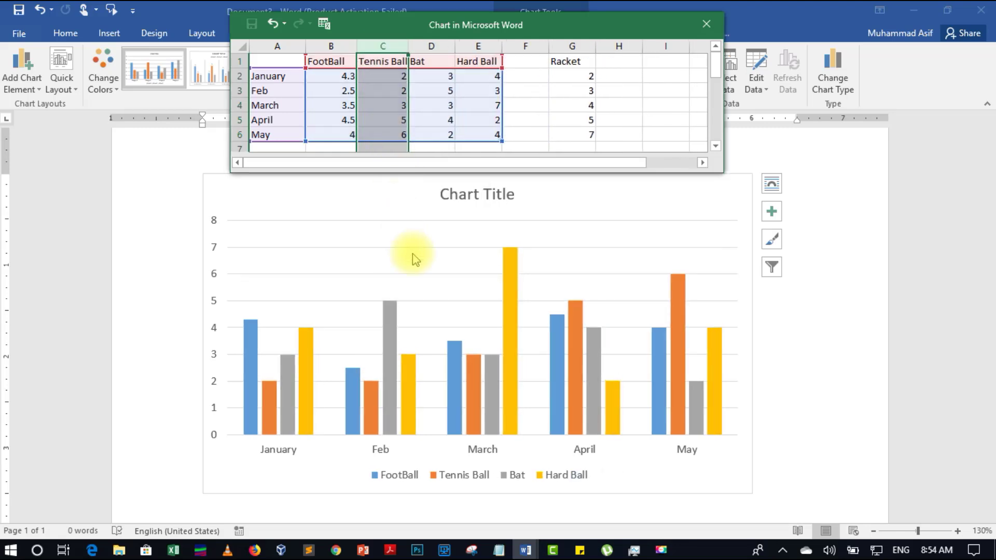
click(234, 133)
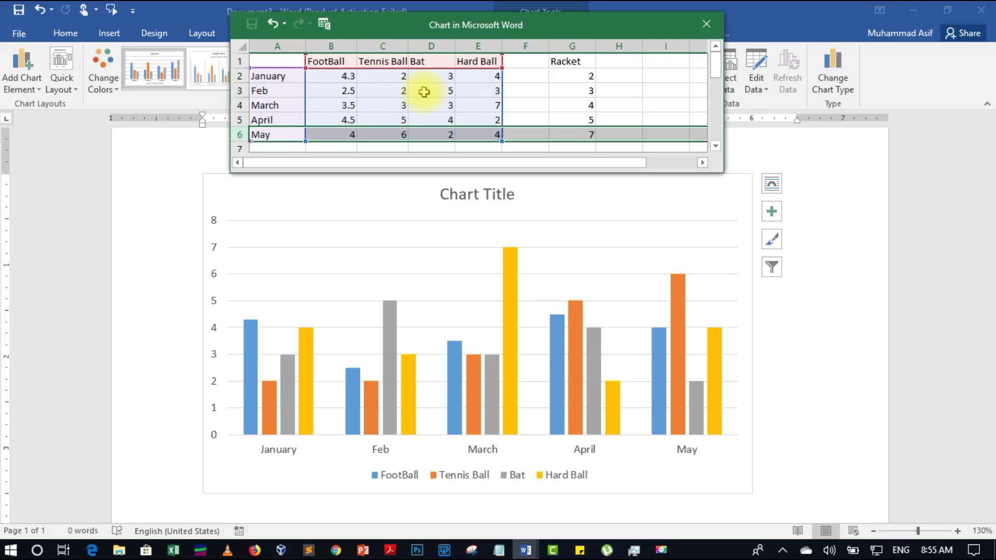
click(570, 496)
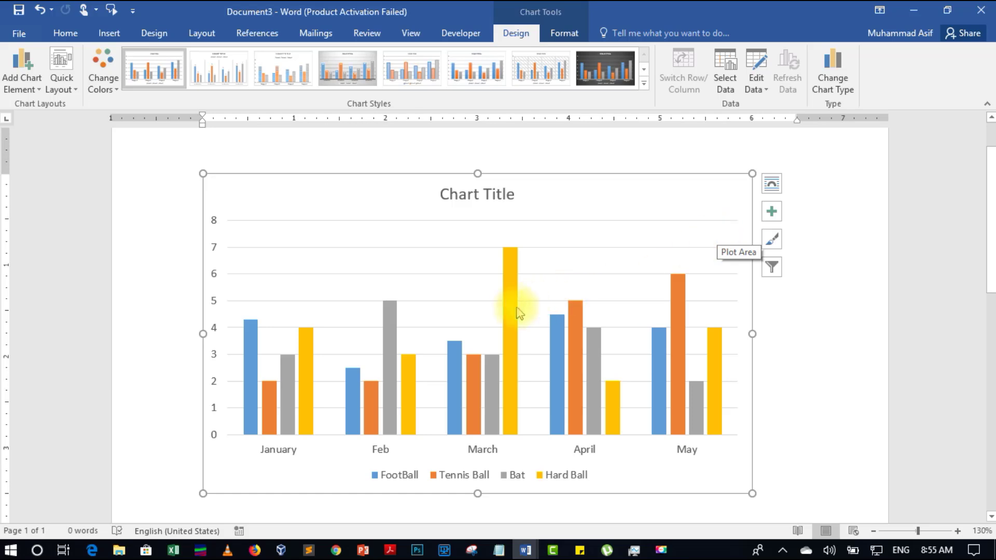
Examine the chart's text wrapping layout options, its list of chart elements and its series and category filters
click(772, 184)
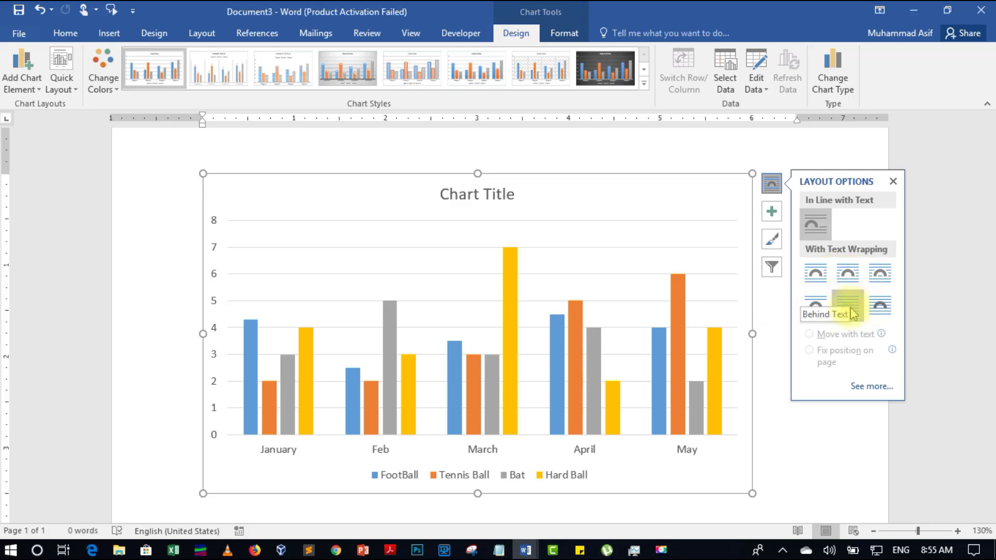
click(819, 307)
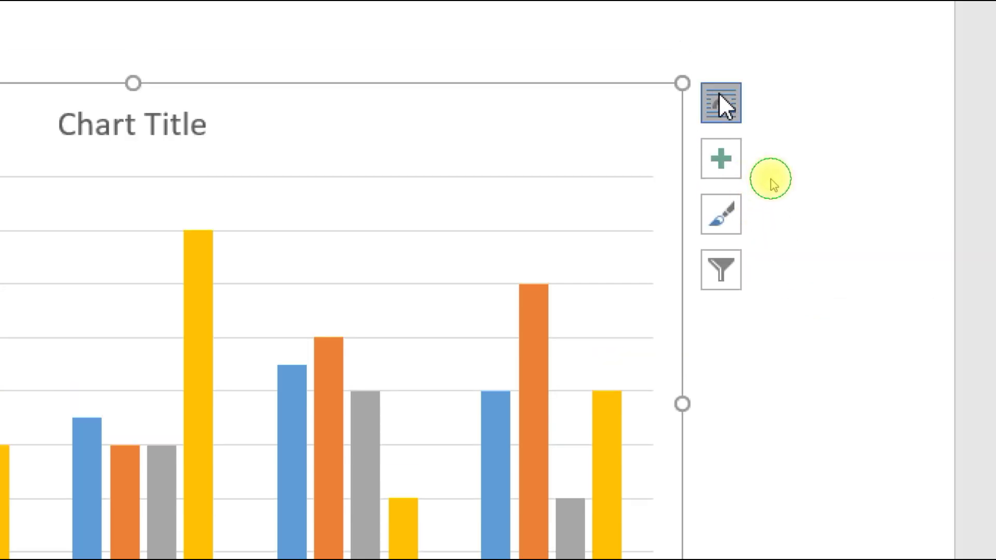
click(720, 102)
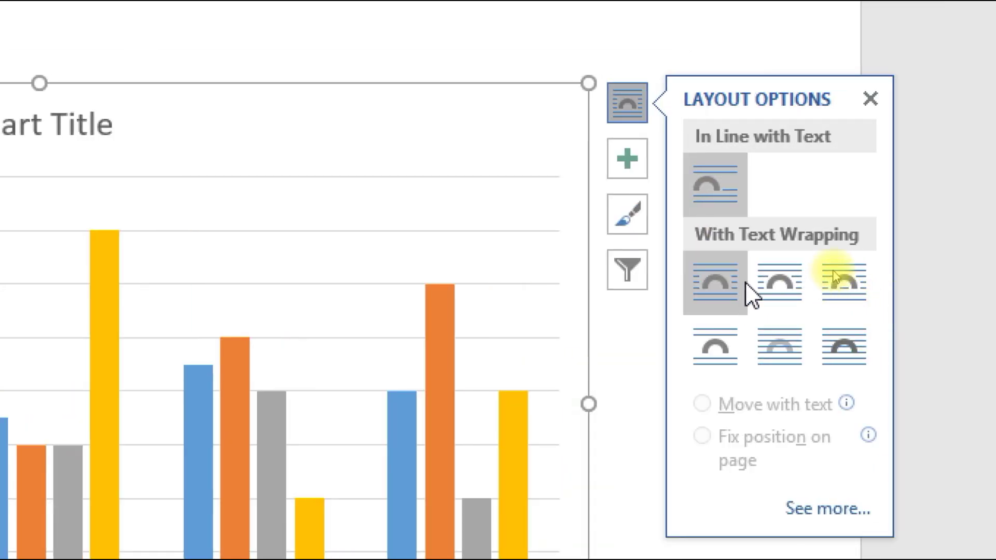
click(620, 160)
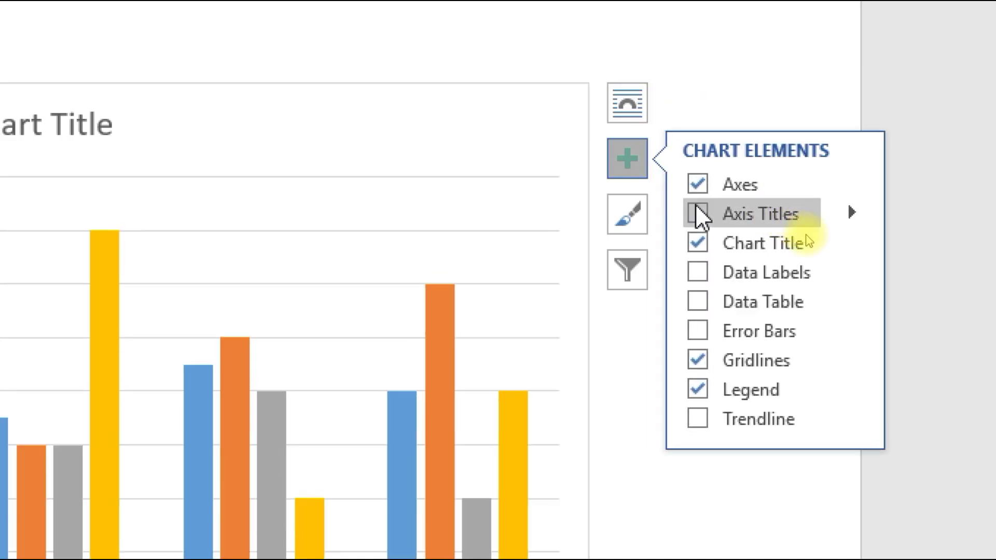
key(Escape)
key(ctrl+1)
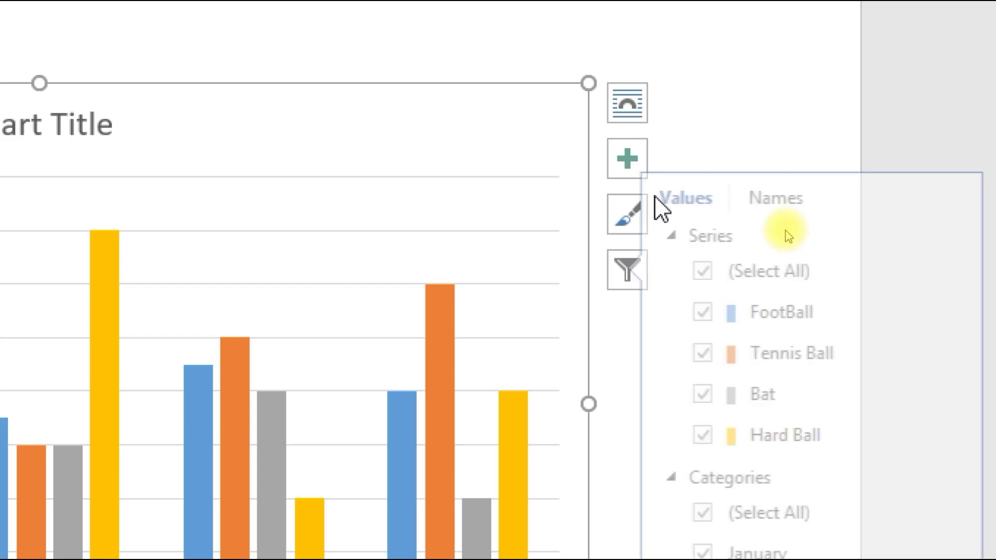
key(ctrl+1)
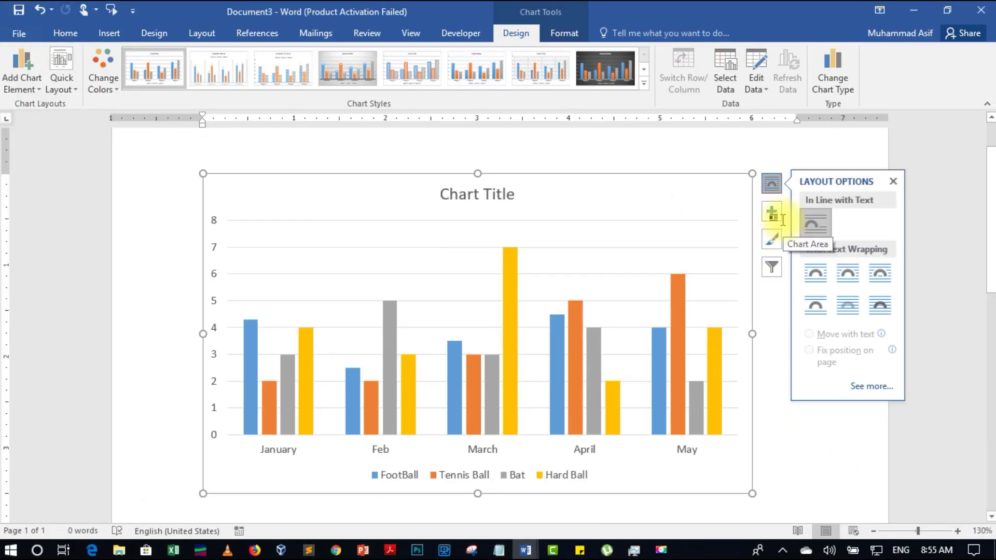
Add axis titles, data labels and a data table to the column chart
click(773, 214)
click(805, 239)
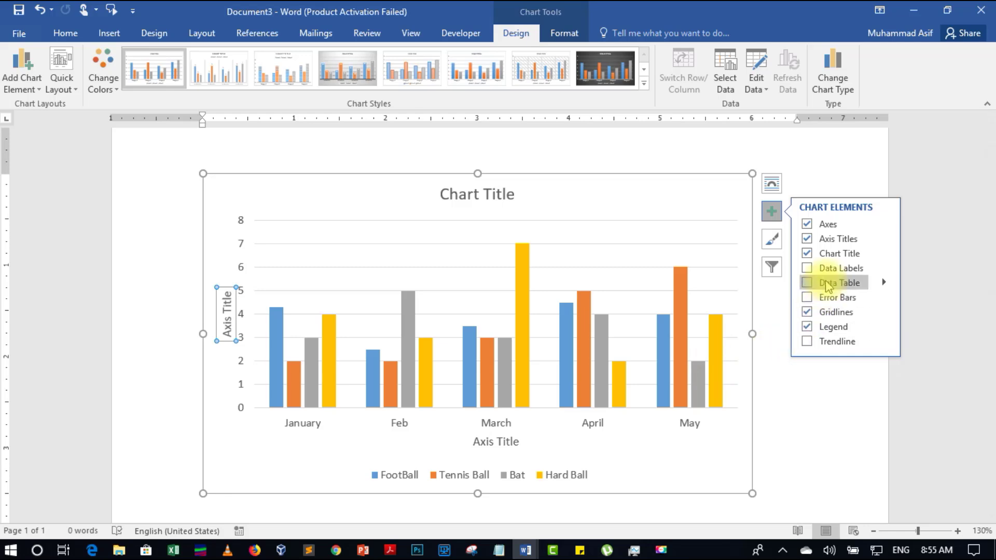
click(808, 270)
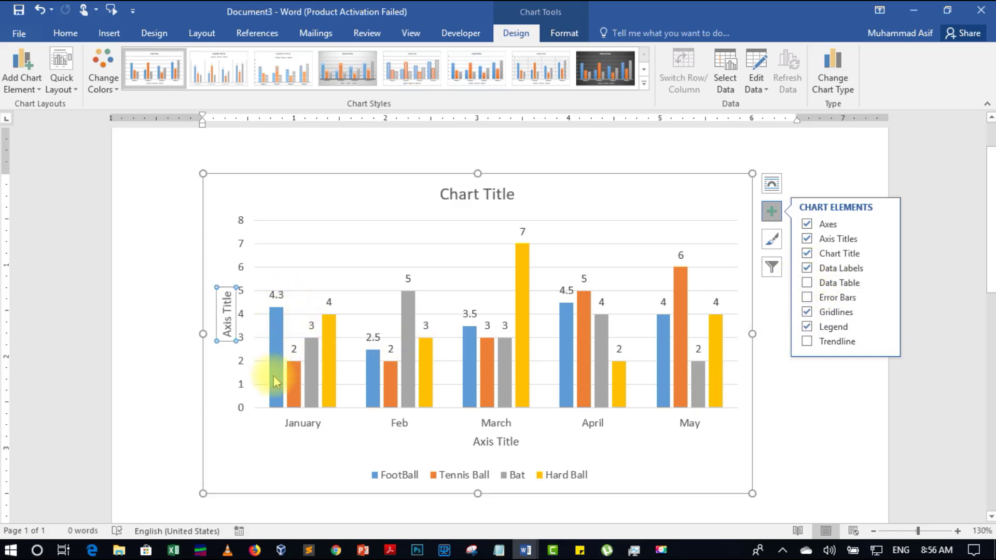
click(807, 283)
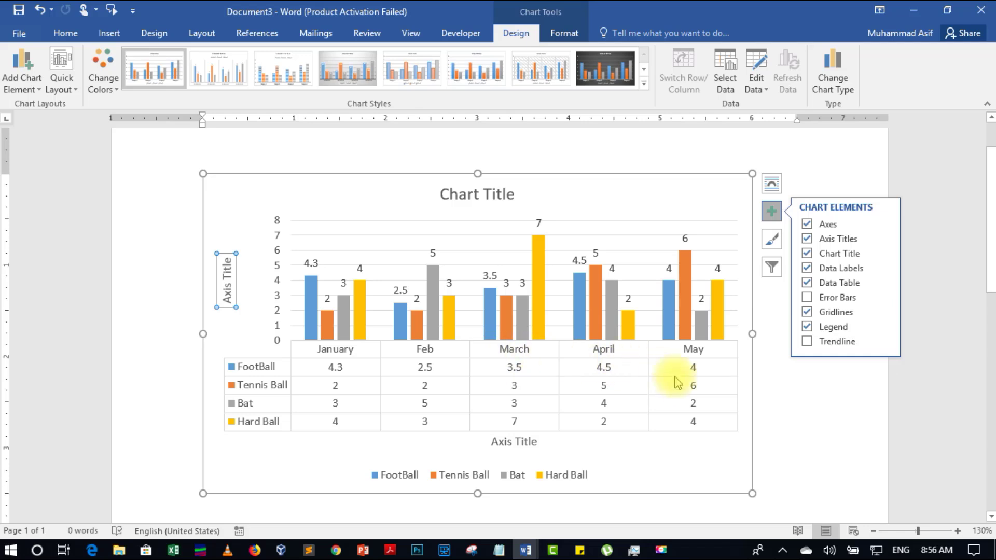
click(528, 387)
double_click(269, 394)
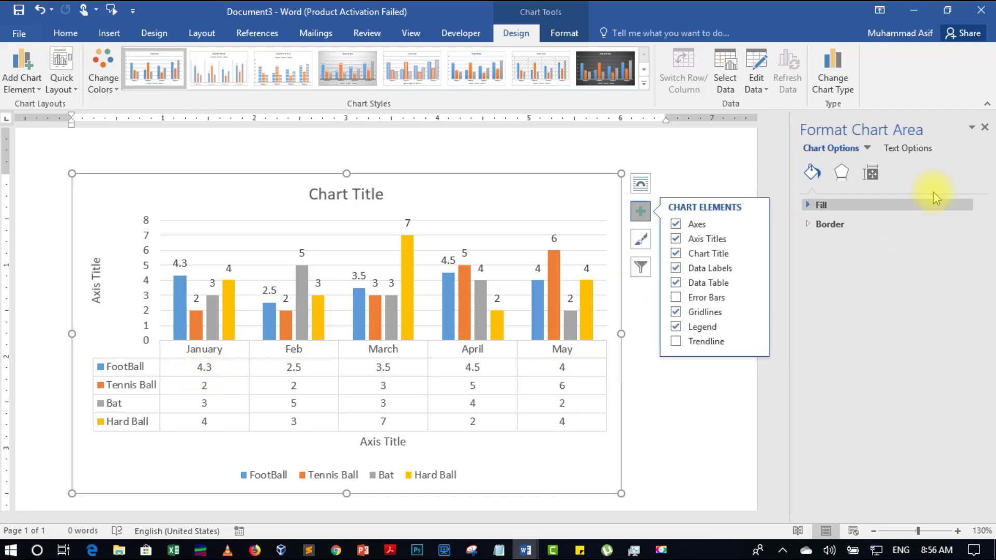
click(984, 127)
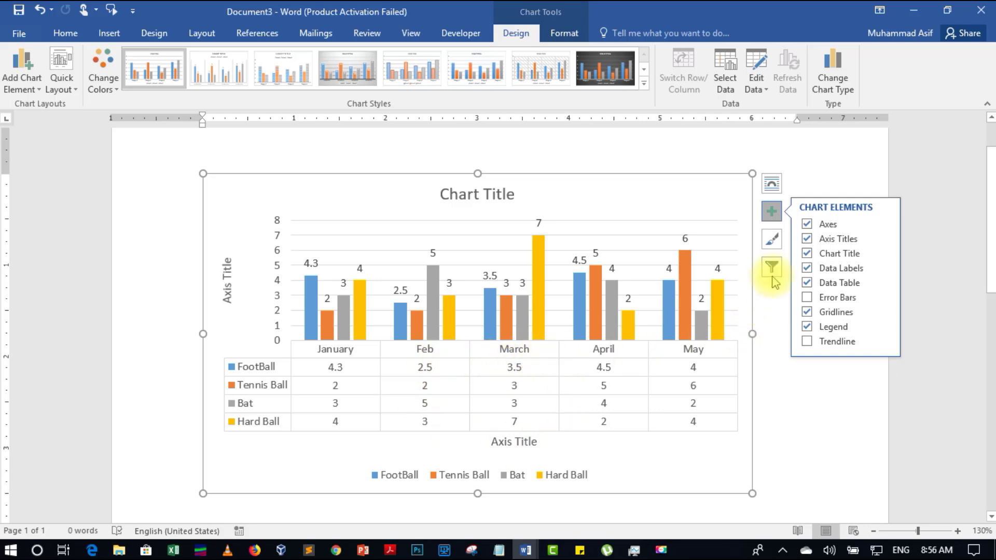
Apply the dark chart style with outlined, glowing columns to the chart
click(772, 240)
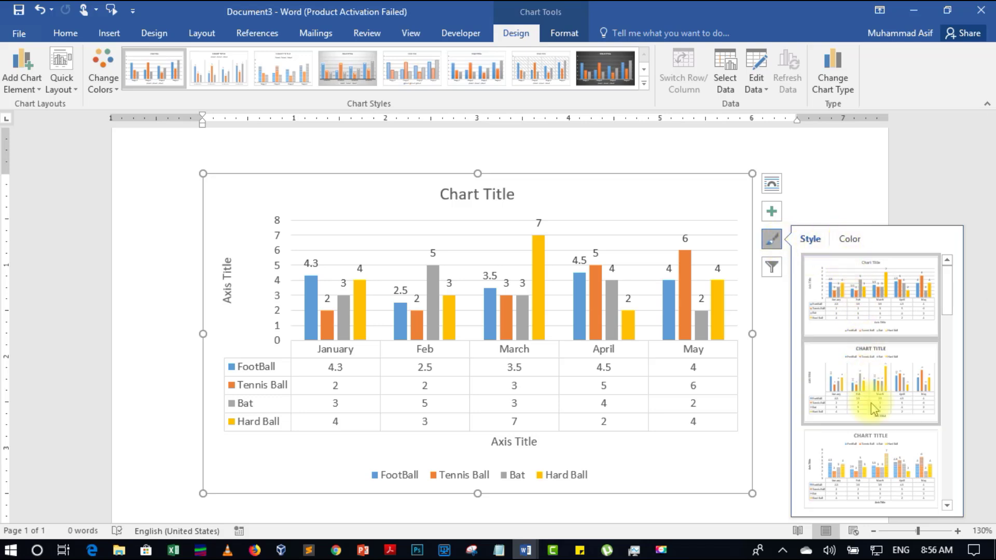
scroll(870, 402, down, 3)
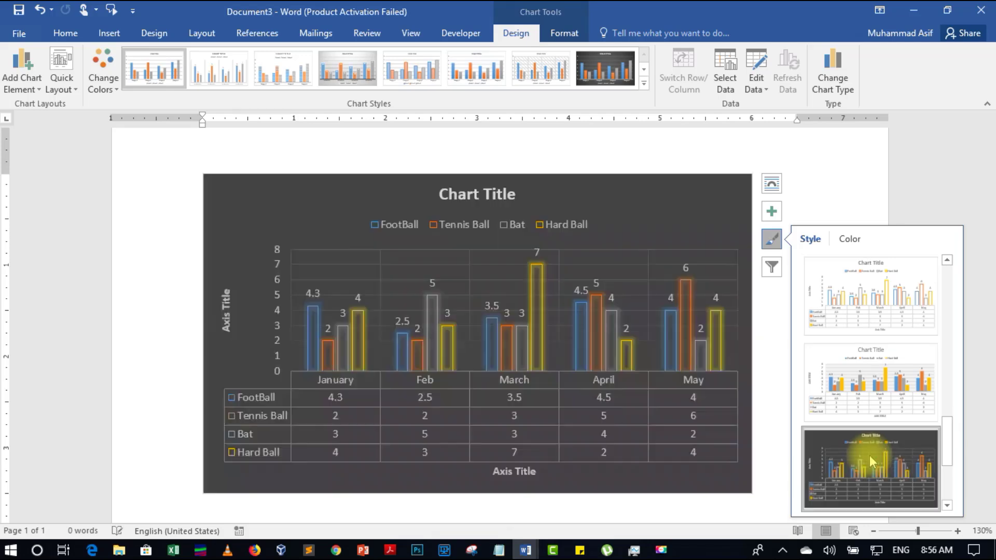
click(869, 455)
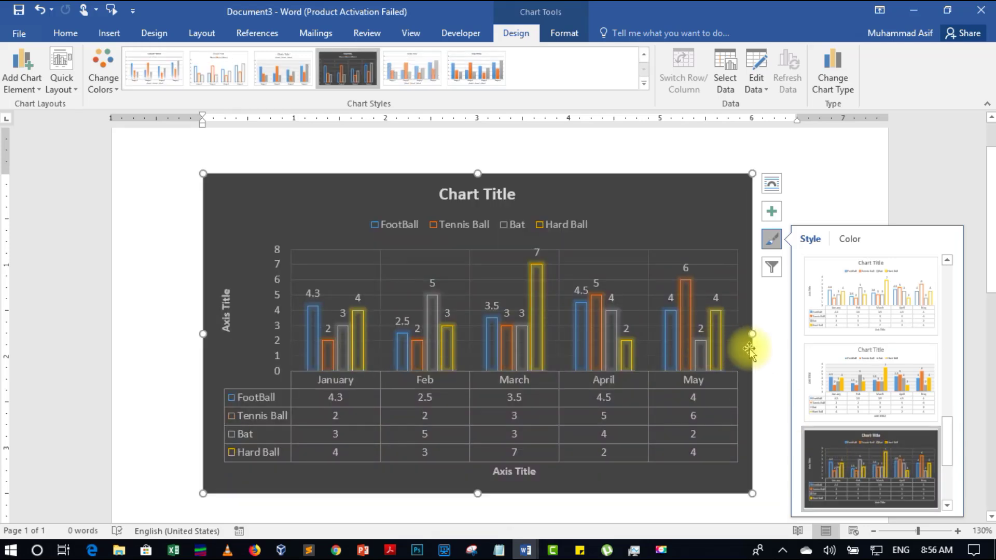
Try other Colorful palettes on the chart, then return to the first one with blue, orange, grey and yellow
click(850, 239)
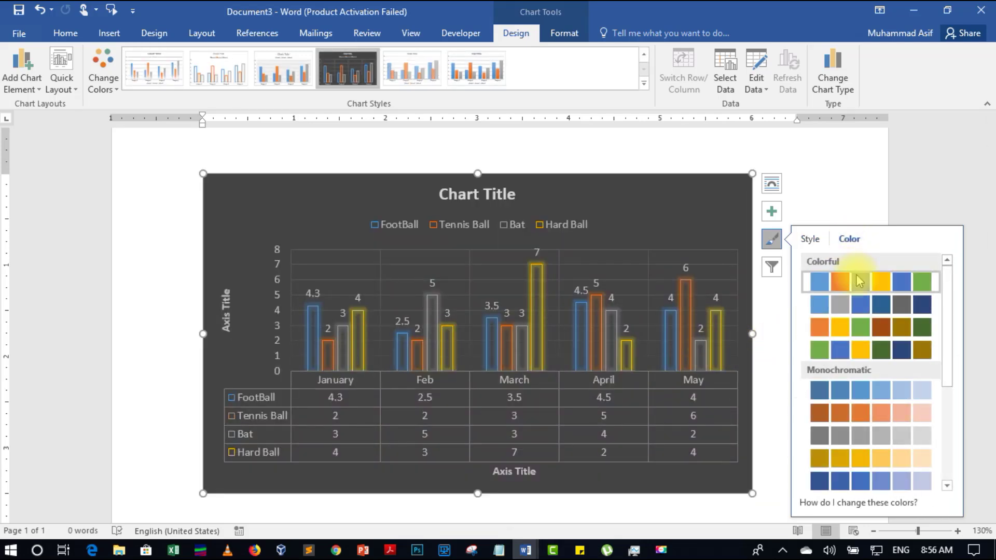
click(858, 328)
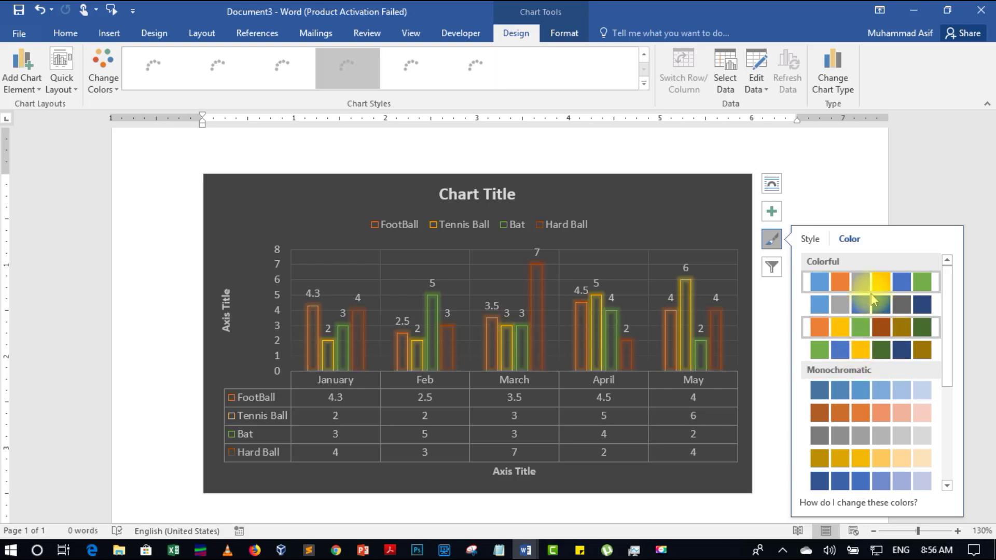
click(864, 353)
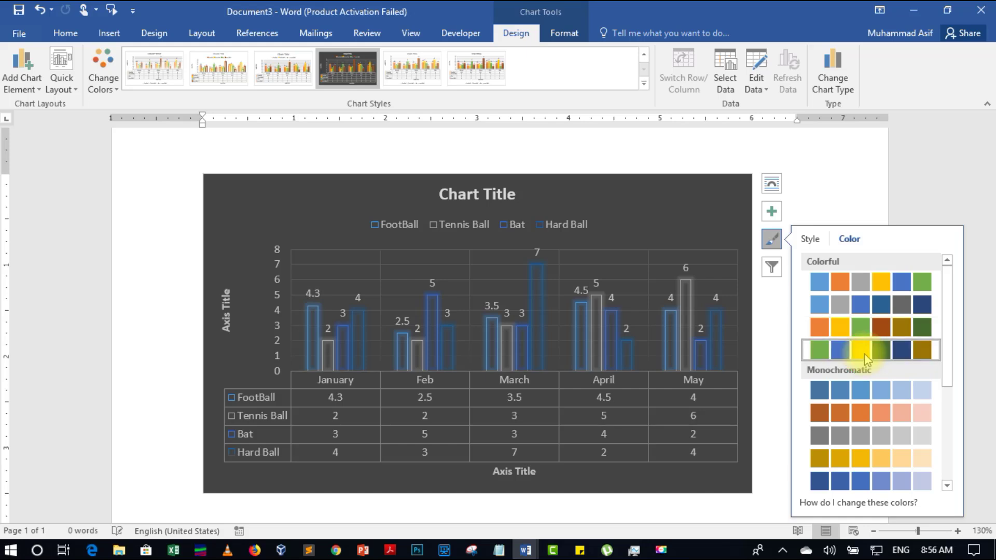
click(867, 283)
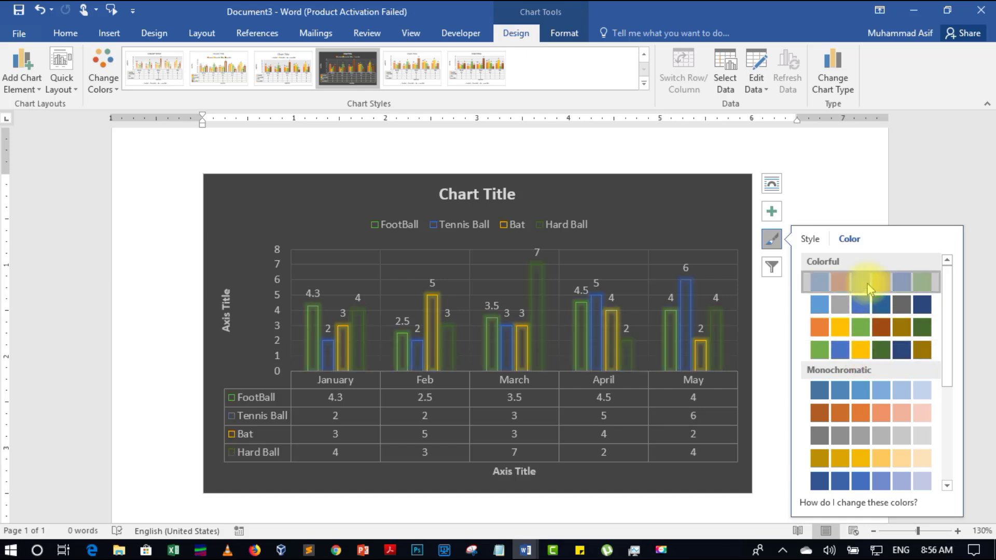
click(863, 177)
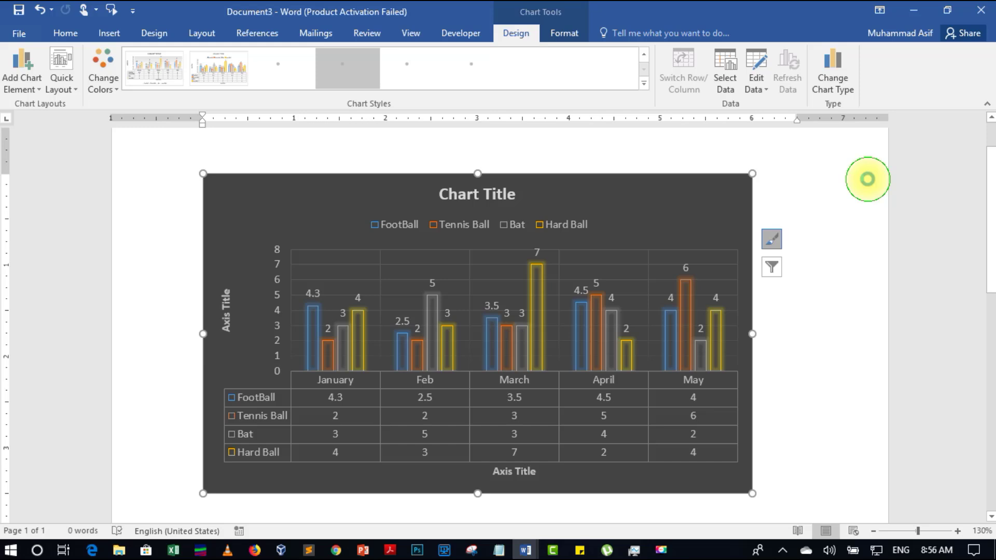
Filter the Hard Ball series and the May category out of the chart and apply the filter
click(707, 207)
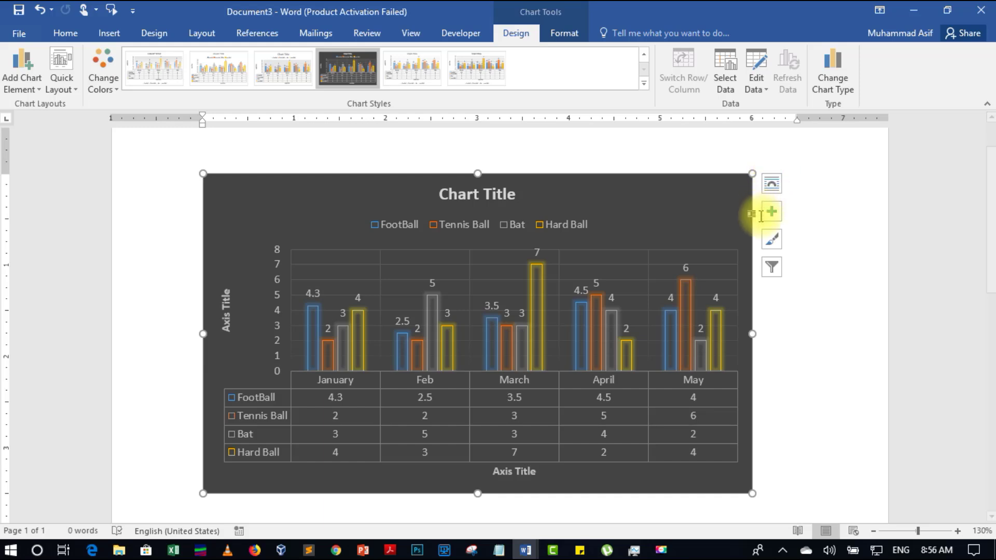
click(773, 268)
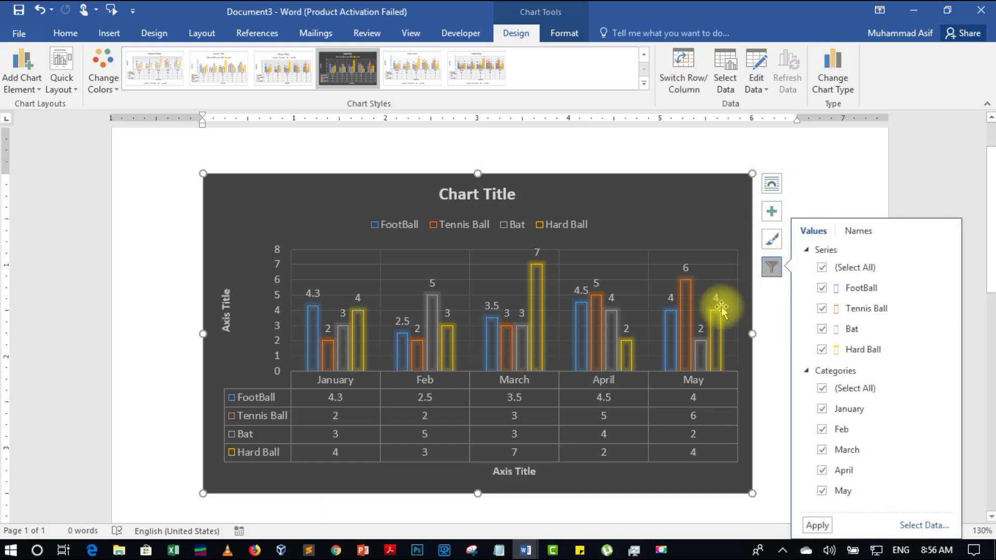
click(820, 350)
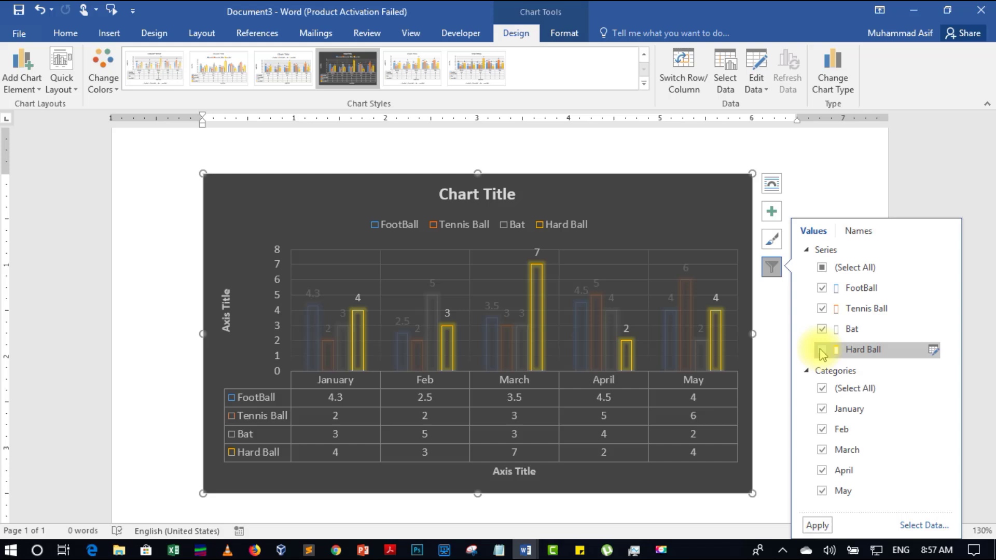
click(820, 490)
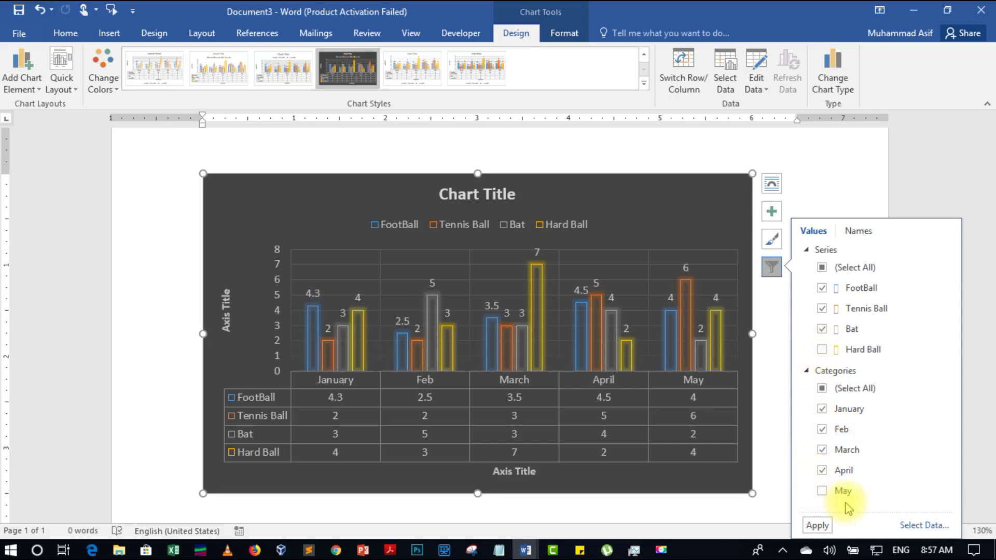
click(818, 525)
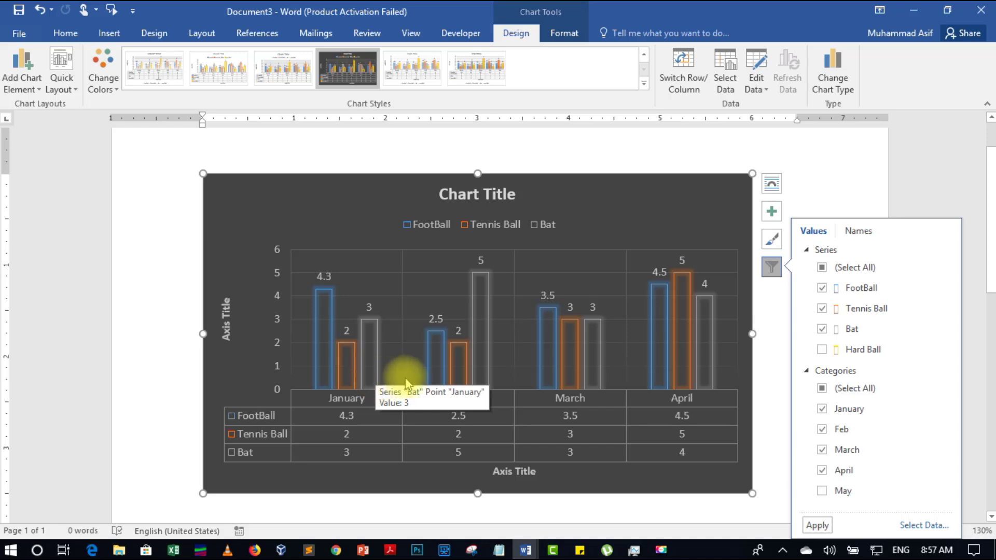
Open the chart's data sheet for viewing and dismiss the Office activation wizard
click(761, 78)
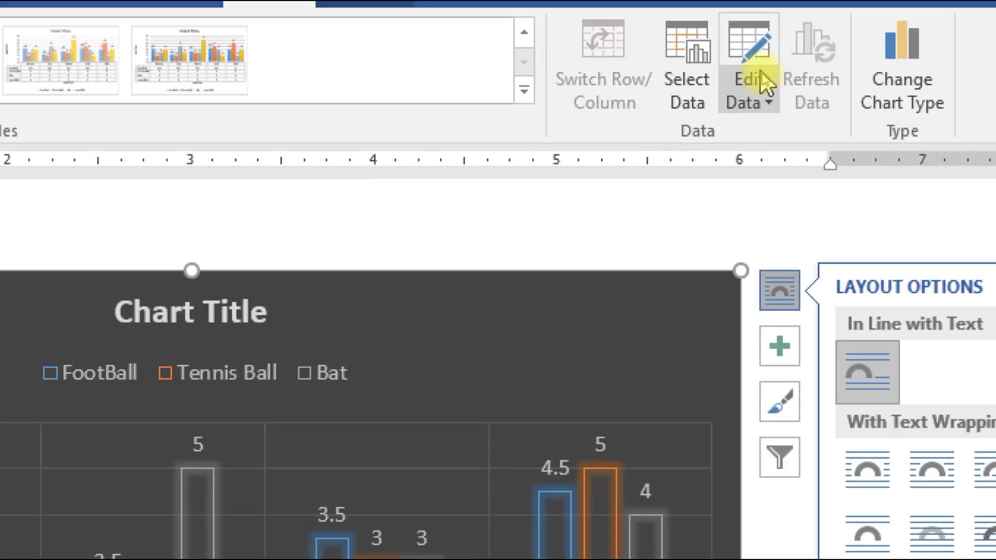
click(762, 76)
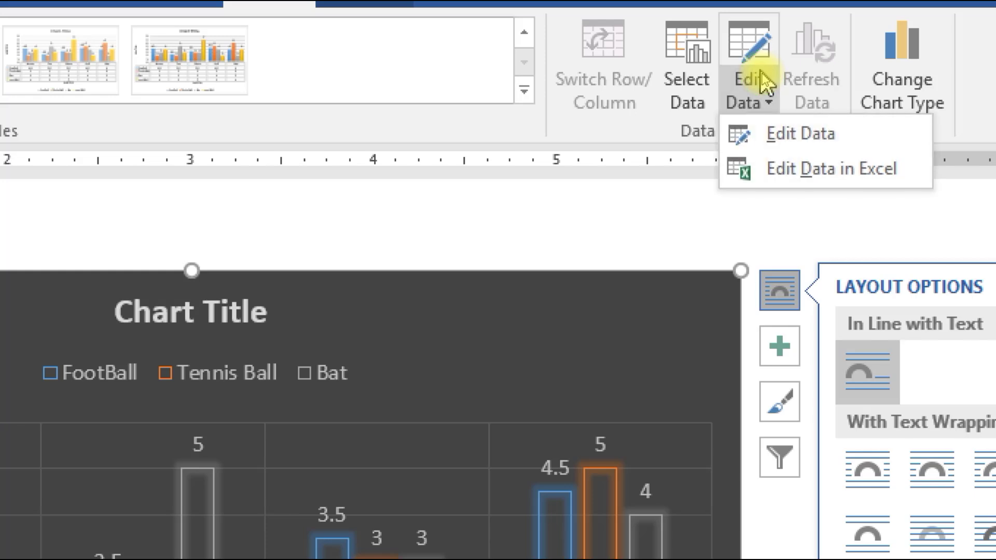
click(782, 136)
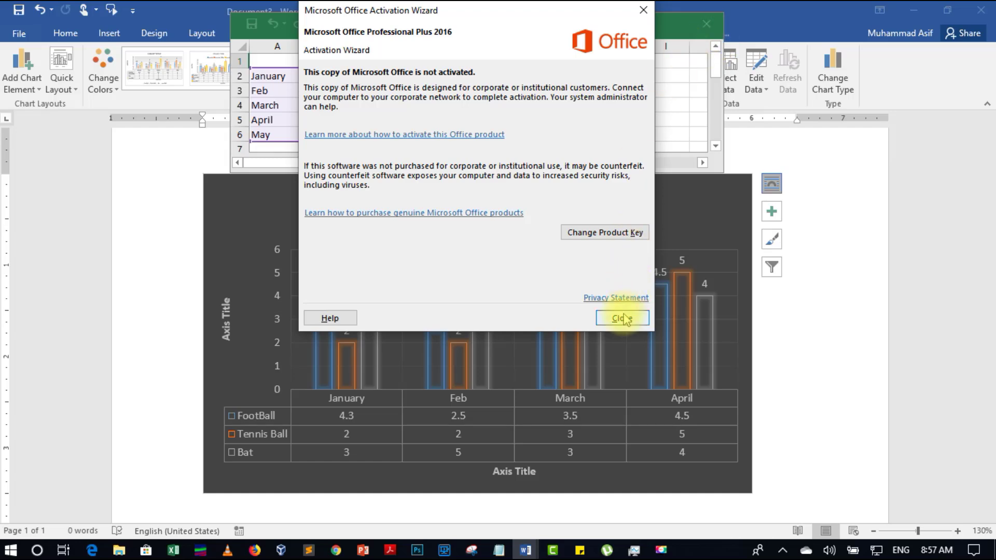
click(626, 314)
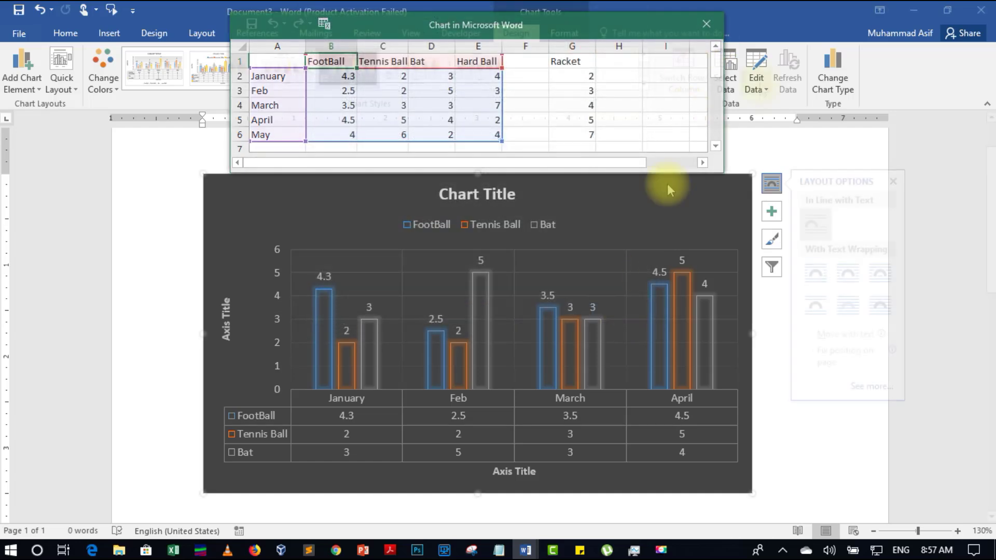
Open the chart's data for editing in Excel
click(760, 89)
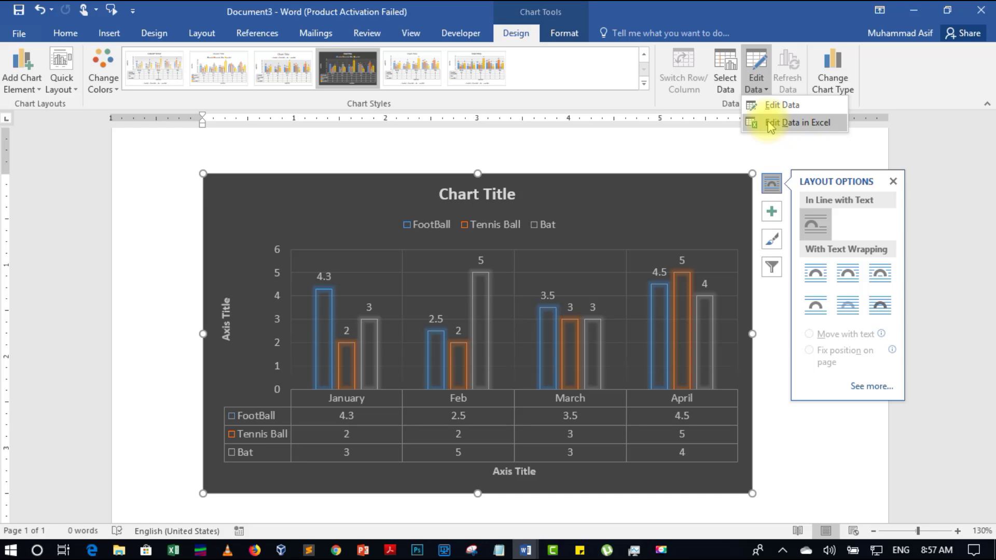